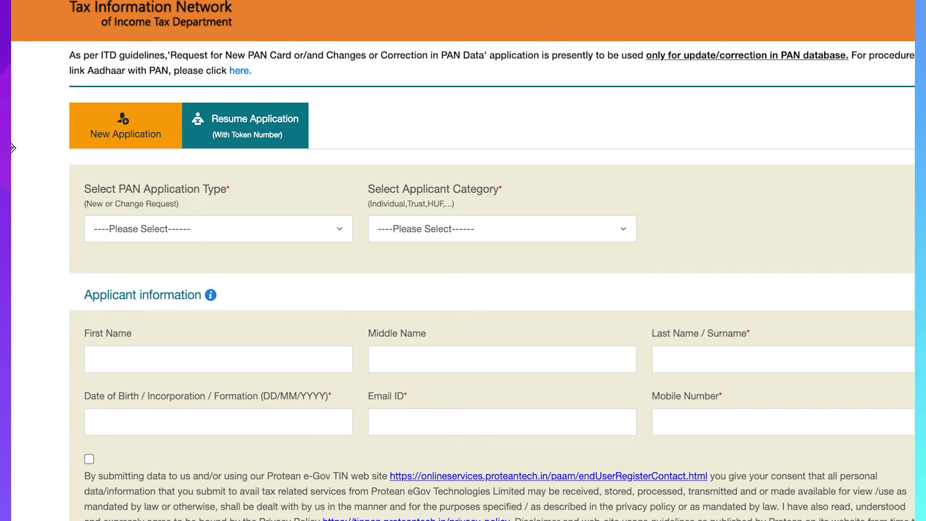
pyautogui.moveTo(89, 147); pyautogui.dragTo(126, 147)
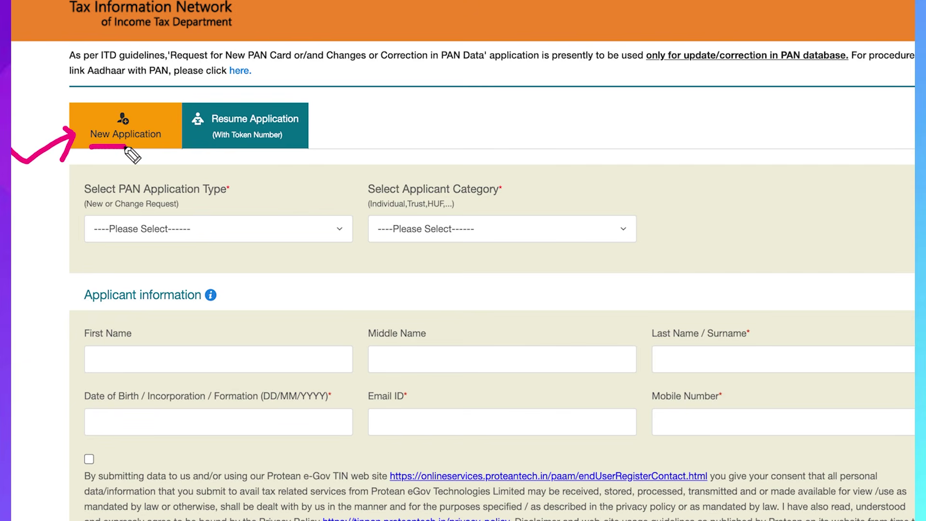
pyautogui.moveTo(324, 125); pyautogui.dragTo(403, 129)
pyautogui.moveTo(340, 110)
pyautogui.mouseDown()
pyautogui.moveTo(322, 126)
pyautogui.moveTo(330, 138)
pyautogui.mouseUp()
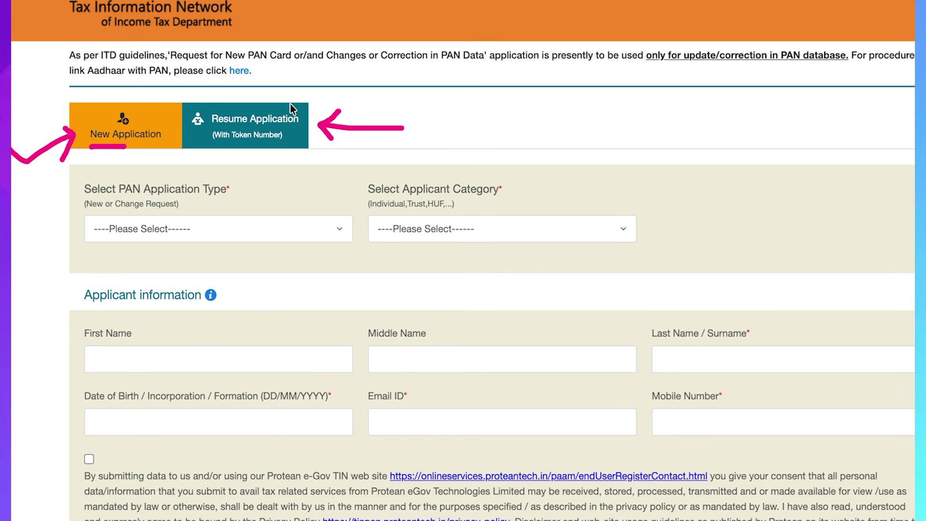
pyautogui.moveTo(301, 89)
pyautogui.mouseDown()
pyautogui.moveTo(276, 104)
pyautogui.moveTo(289, 103)
pyautogui.mouseUp()
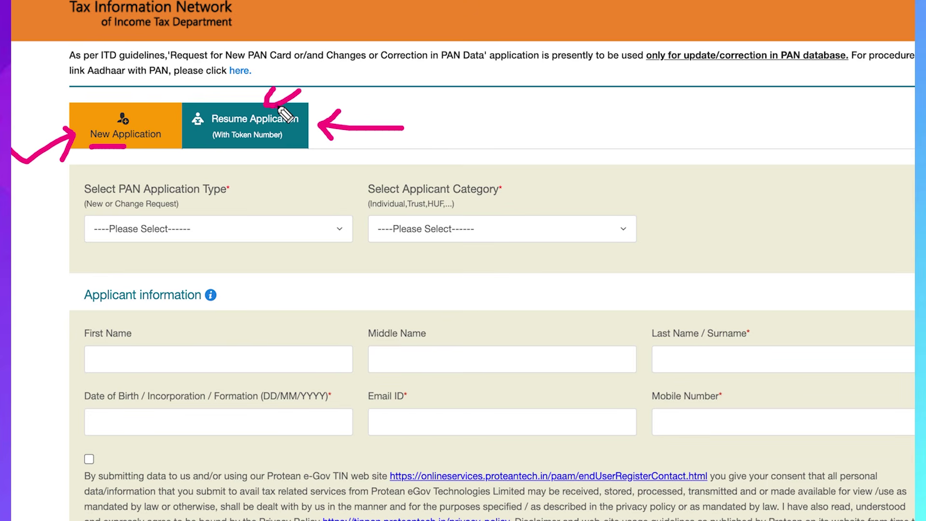
pyautogui.press('Escape')
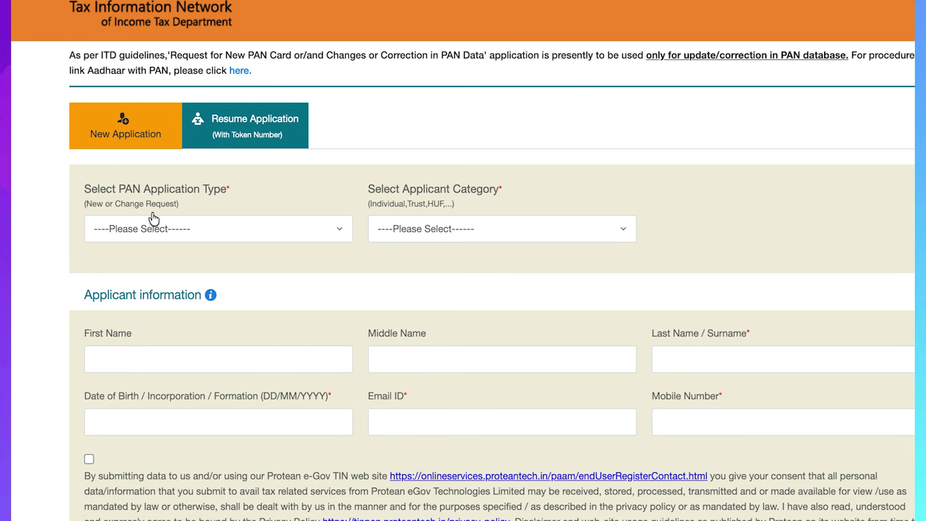
# Set the PAN application type to Changes or Correction in existing PAN Data / Reprint of PAN Card
pyautogui.tripleClick(129, 190)
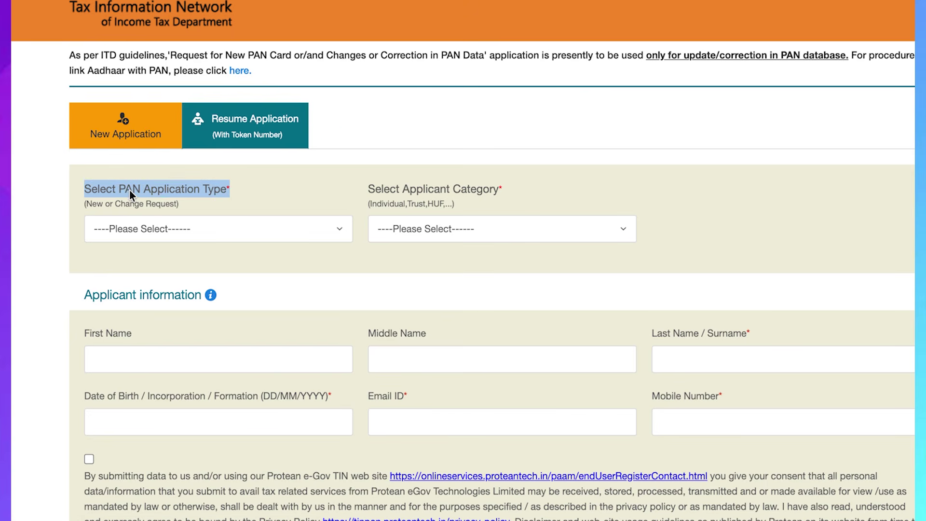
pyautogui.click(209, 203)
pyautogui.click(197, 222)
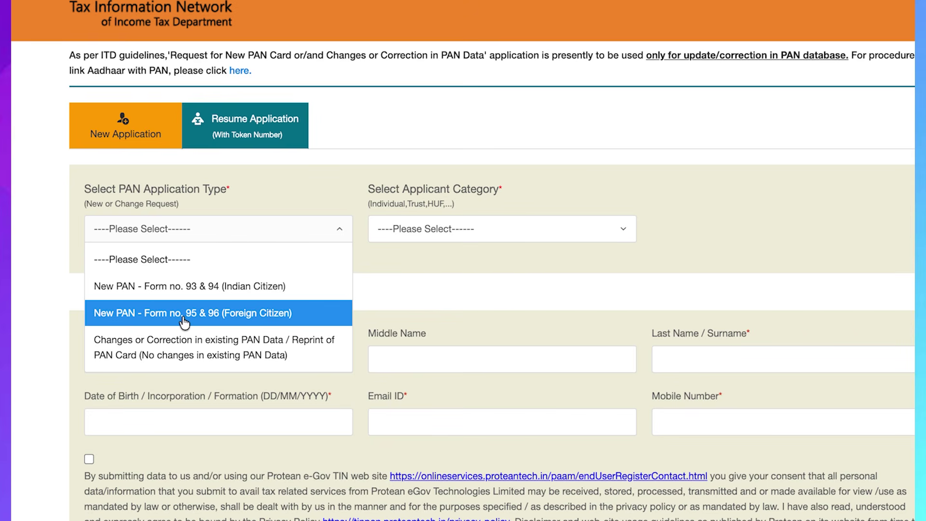
pyautogui.scroll(-1, 175, 327)
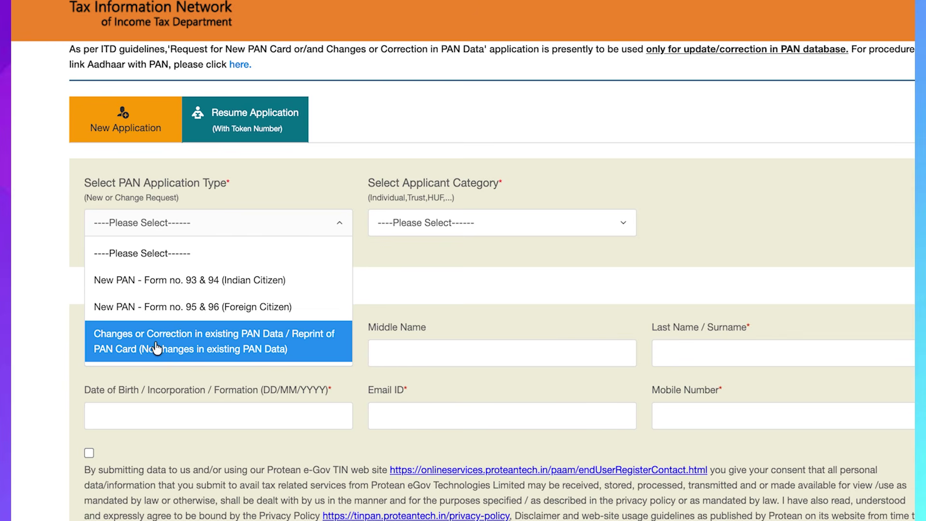
pyautogui.click(188, 348)
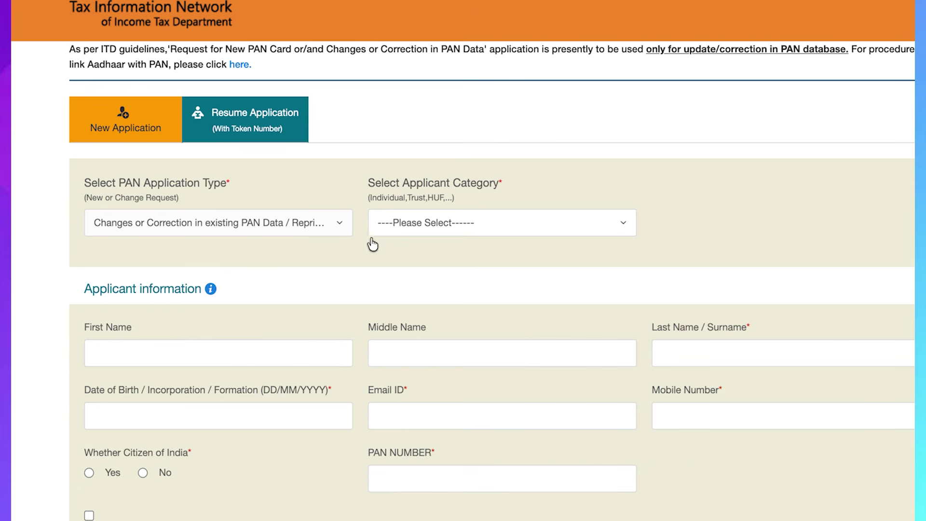
# Set the applicant category to INDIVIDUAL
pyautogui.tripleClick(391, 186)
pyautogui.click(412, 220)
pyautogui.click(411, 284)
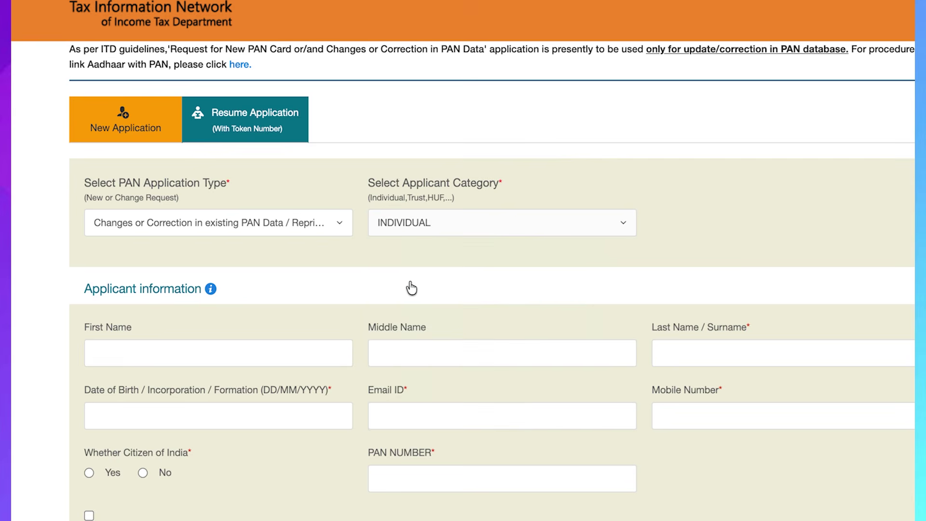
# Examine the applicant information fields for name, date of birth, email ID, mobile number, citizenship, PAN number and consent
pyautogui.scroll(-3, 411, 288)
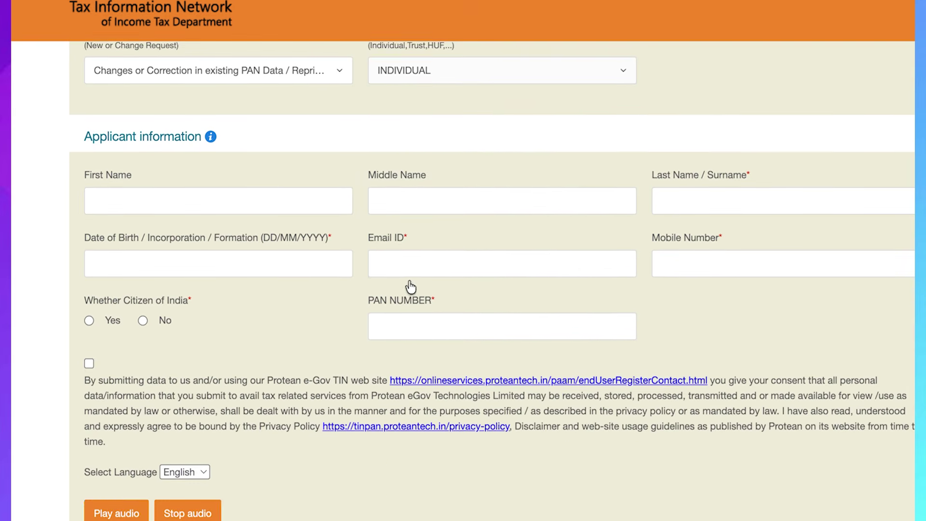
pyautogui.scroll(-1, 411, 288)
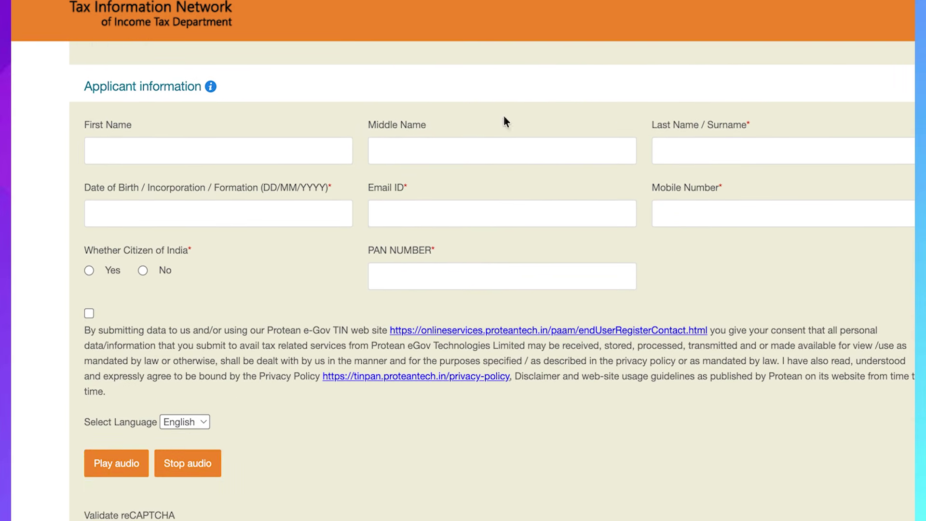
pyautogui.moveTo(122, 148); pyautogui.dragTo(197, 158)
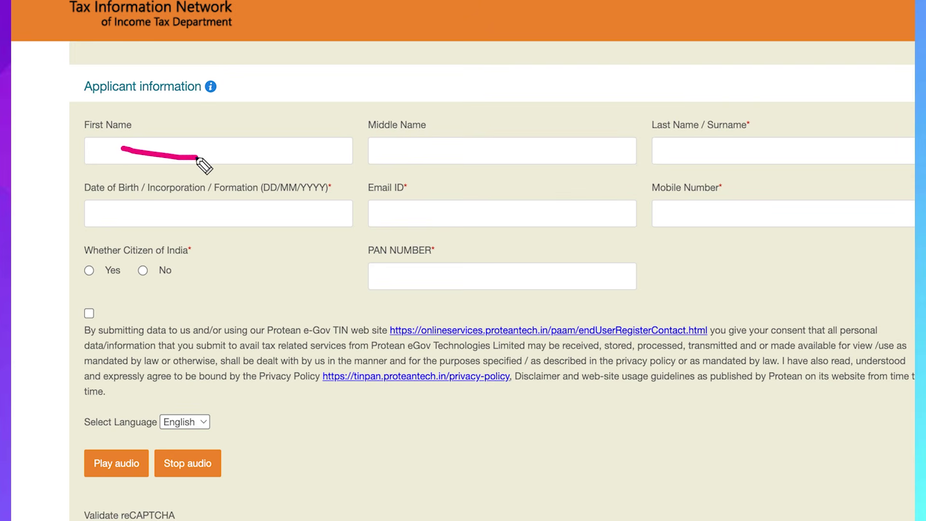
pyautogui.moveTo(141, 138)
pyautogui.mouseDown()
pyautogui.moveTo(123, 152)
pyautogui.moveTo(135, 161)
pyautogui.mouseUp()
pyautogui.moveTo(390, 149); pyautogui.dragTo(416, 148)
pyautogui.moveTo(690, 152)
pyautogui.mouseDown()
pyautogui.moveTo(717, 170)
pyautogui.moveTo(678, 149)
pyautogui.moveTo(679, 169)
pyautogui.mouseUp()
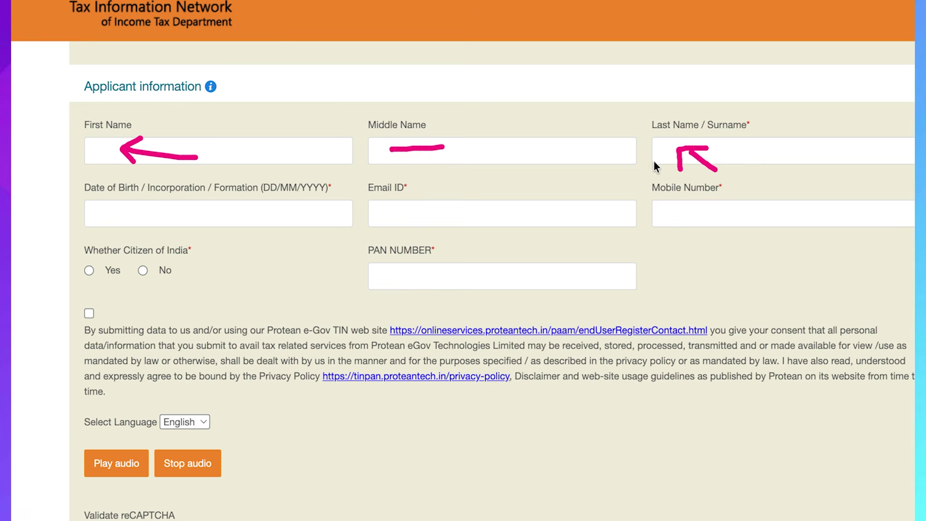
pyautogui.moveTo(253, 152); pyautogui.dragTo(291, 131)
pyautogui.moveTo(463, 144); pyautogui.dragTo(476, 143)
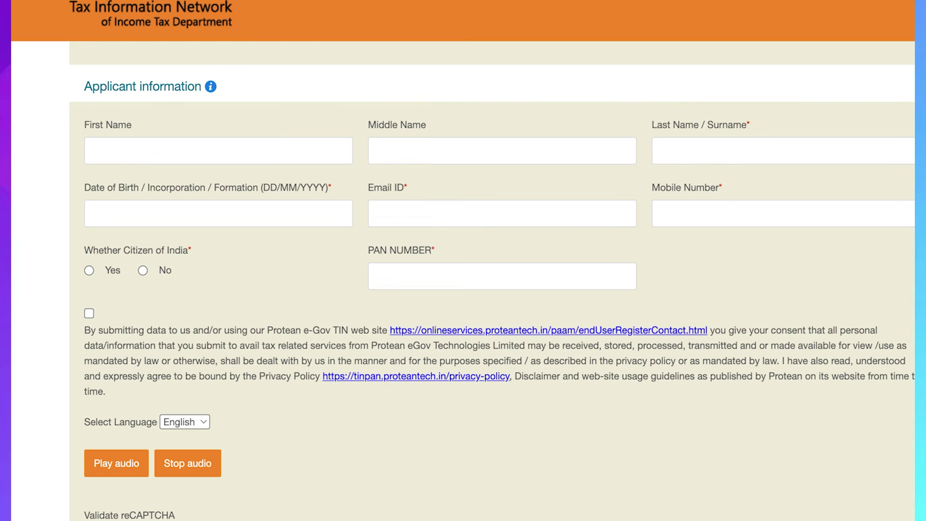
pyautogui.moveTo(141, 145); pyautogui.dragTo(209, 146)
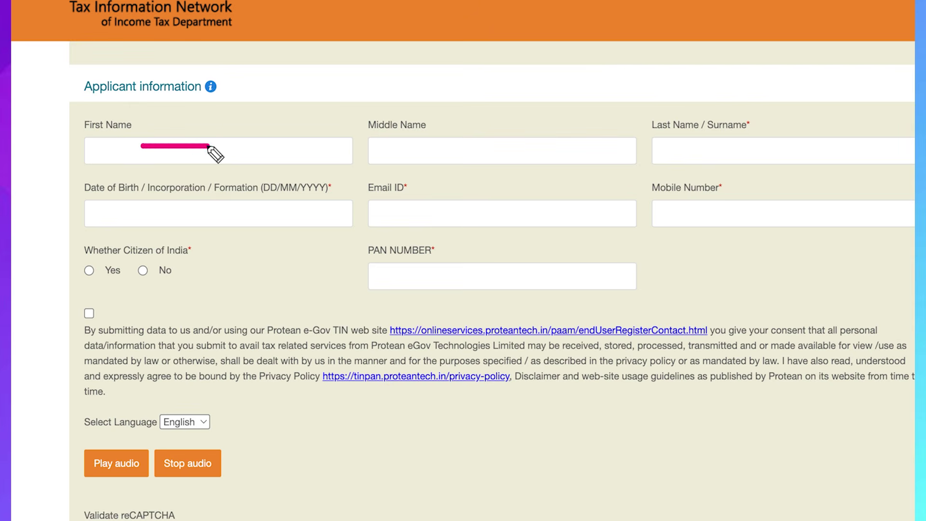
pyautogui.moveTo(395, 158); pyautogui.dragTo(457, 157)
pyautogui.moveTo(671, 145); pyautogui.dragTo(694, 146)
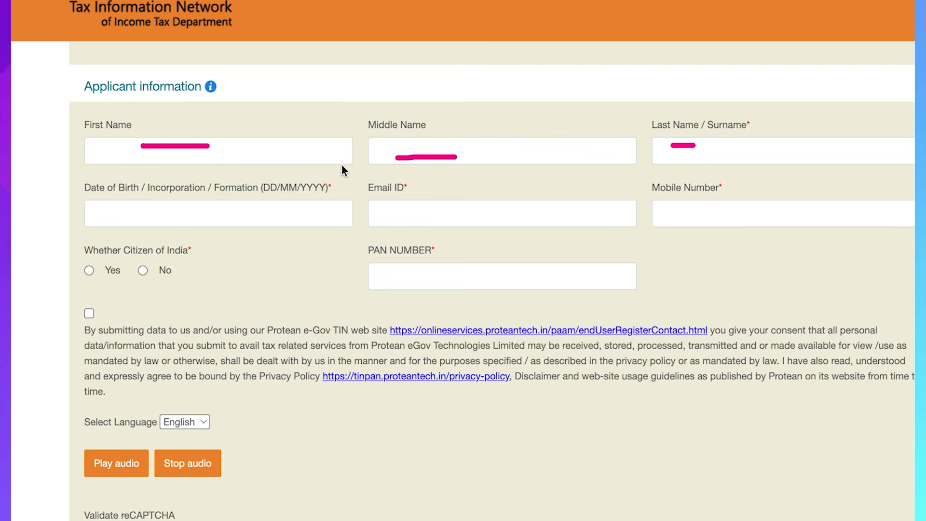
pyautogui.moveTo(405, 210); pyautogui.dragTo(430, 210)
pyautogui.moveTo(679, 208); pyautogui.dragTo(691, 209)
pyautogui.moveTo(85, 270); pyautogui.dragTo(90, 270)
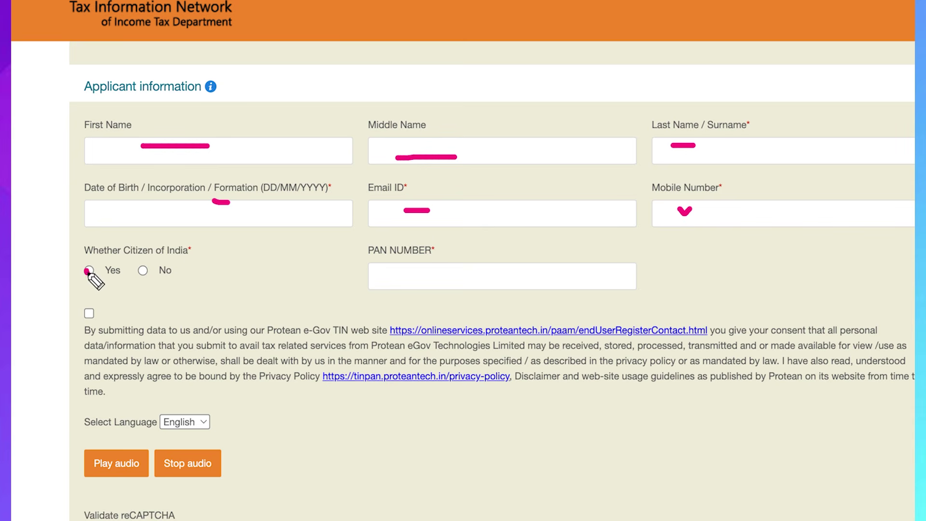
pyautogui.moveTo(419, 275)
pyautogui.mouseDown()
pyautogui.moveTo(430, 288)
pyautogui.moveTo(419, 290)
pyautogui.moveTo(497, 278)
pyautogui.mouseUp()
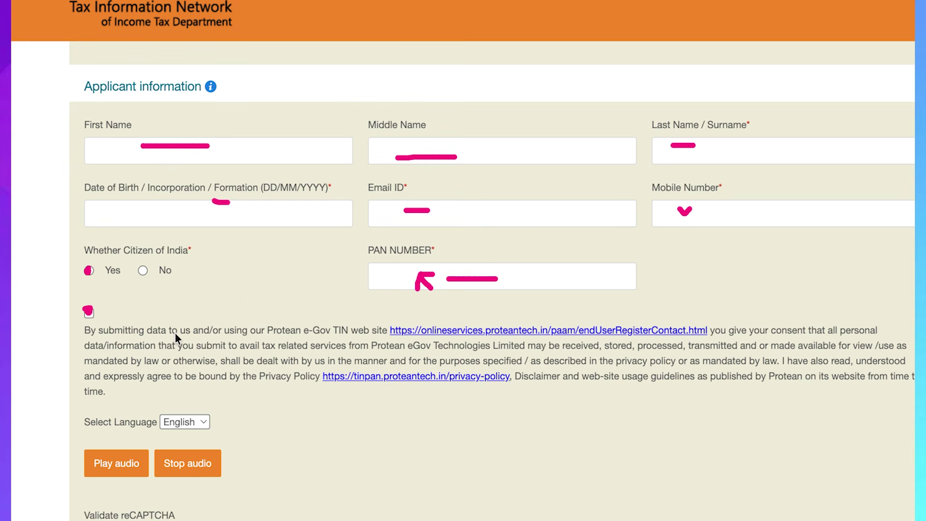
# Complete the reCAPTCHA check and submit the PAN correction request
pyautogui.scroll(-5, 62, 271)
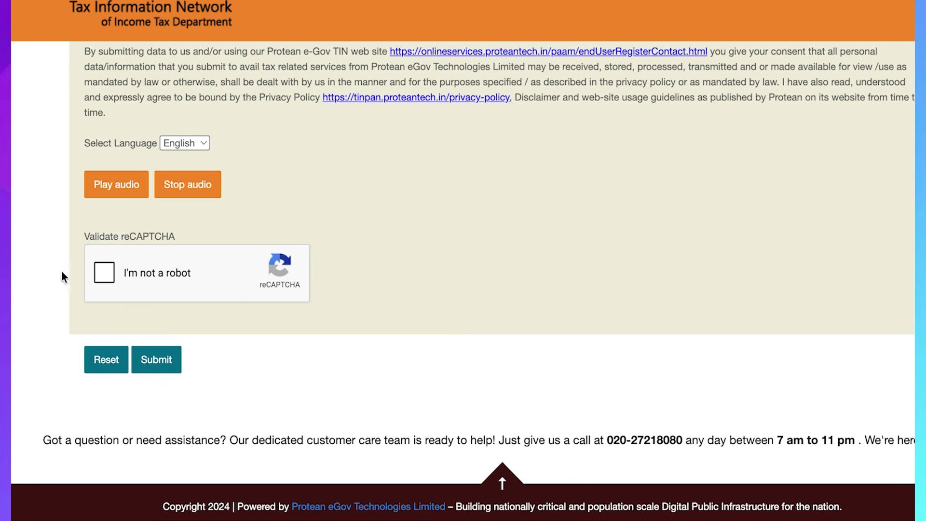
pyautogui.click(104, 275)
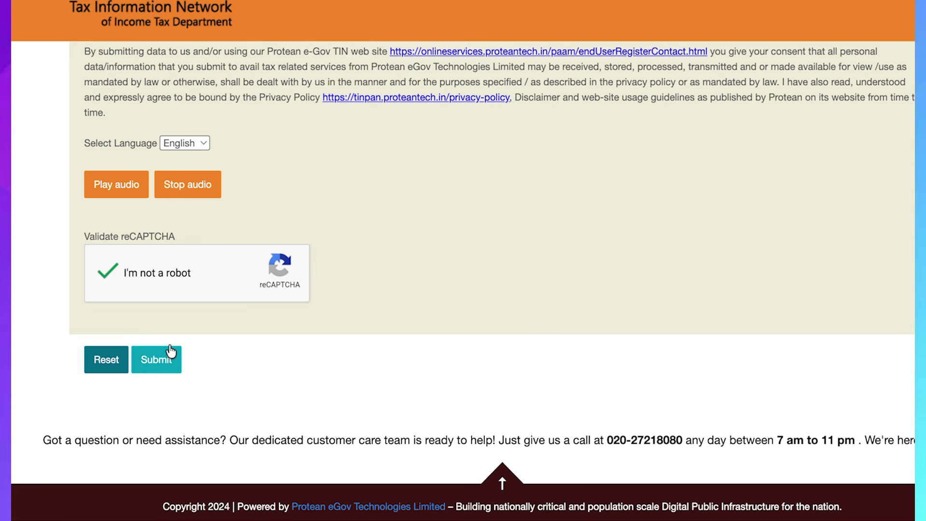
pyautogui.click(170, 351)
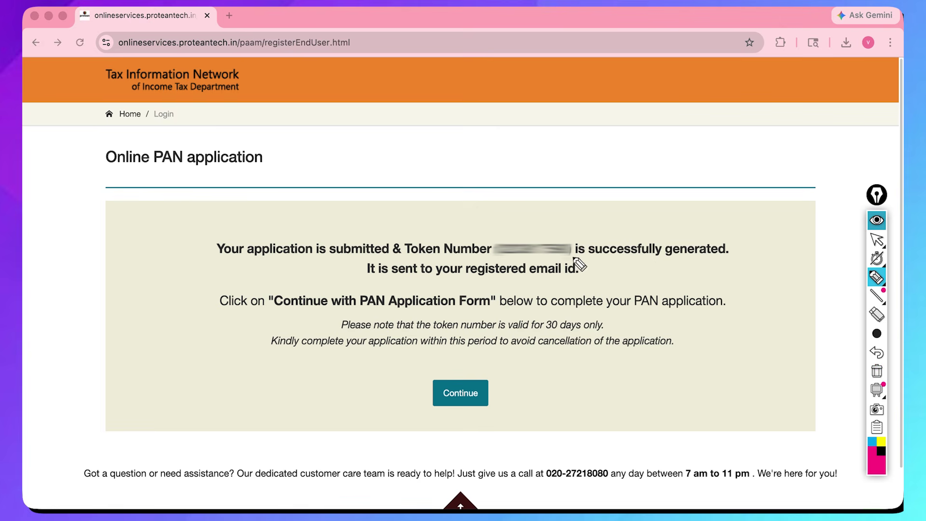
# Continue from the token number confirmation page to the PAN application form
pyautogui.moveTo(504, 235)
pyautogui.mouseDown()
pyautogui.moveTo(493, 255)
pyautogui.moveTo(511, 271)
pyautogui.moveTo(576, 265)
pyautogui.moveTo(574, 244)
pyautogui.moveTo(514, 217)
pyautogui.moveTo(499, 234)
pyautogui.mouseUp()
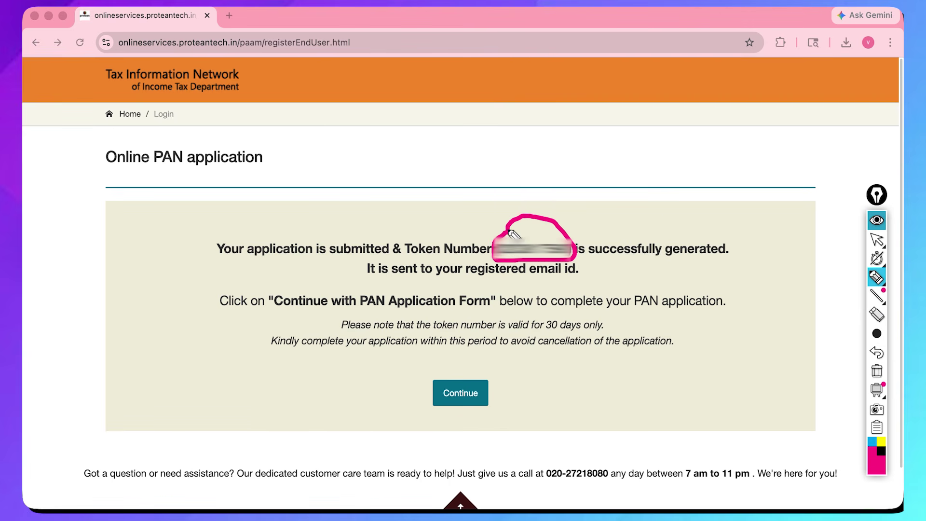
pyautogui.click(871, 226)
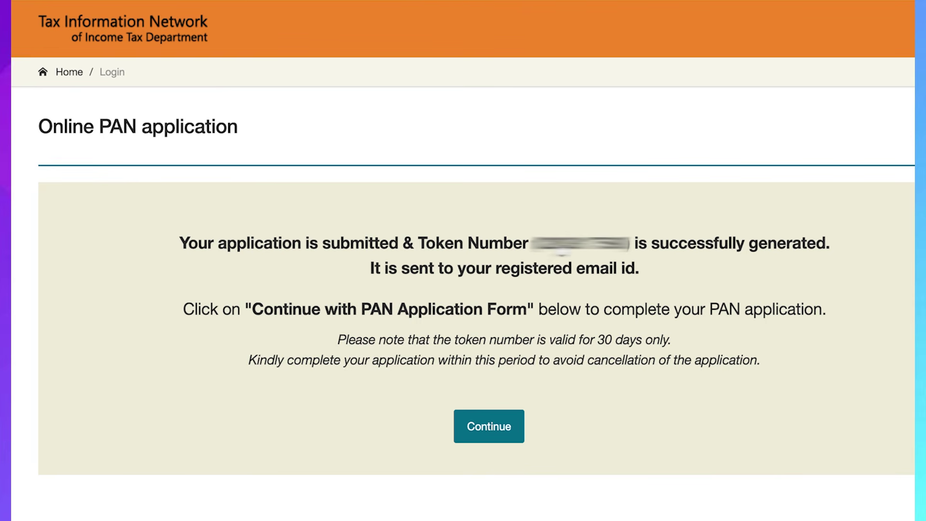
pyautogui.click(491, 425)
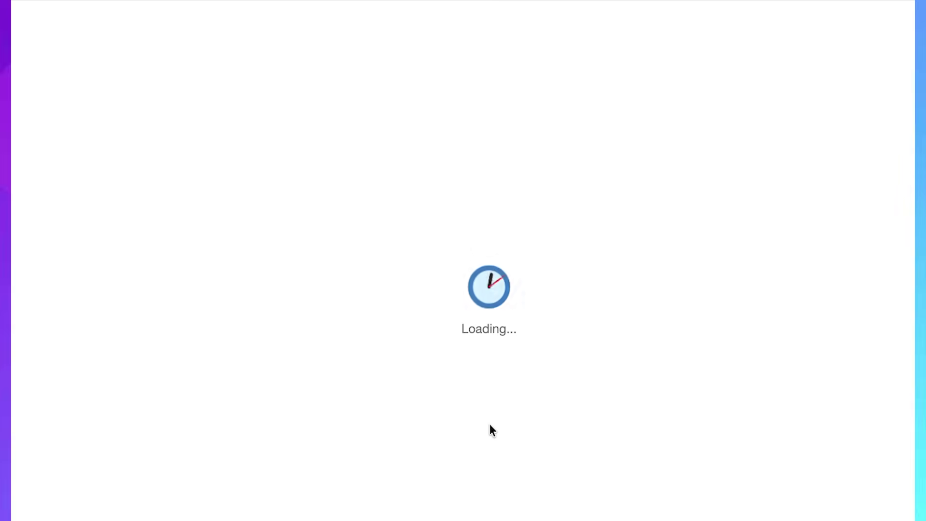
# Choose to submit scanned images through e-Sign, with Protean (e-Sign Charges Rs. 5.90) as the provider
pyautogui.scroll(-2, 463, 290)
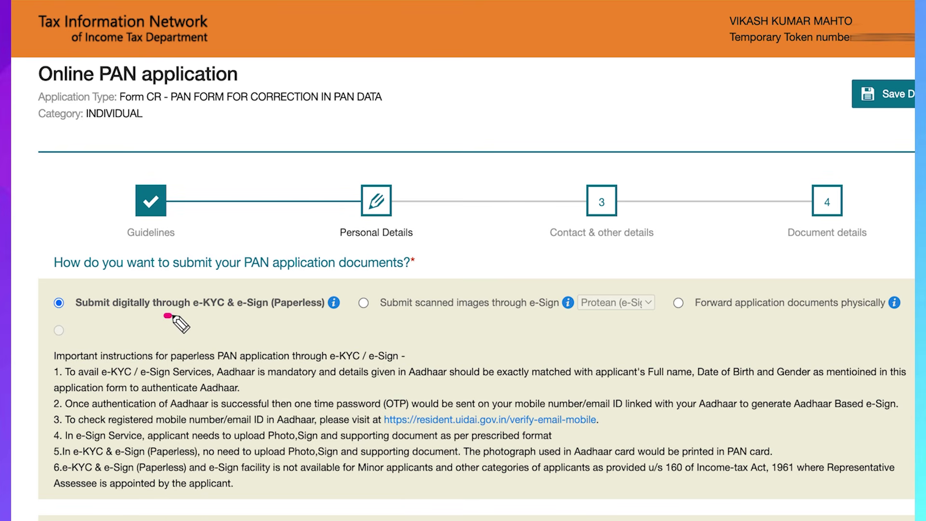
pyautogui.moveTo(168, 316); pyautogui.dragTo(213, 316)
pyautogui.moveTo(228, 311); pyautogui.dragTo(241, 311)
pyautogui.moveTo(363, 313); pyautogui.dragTo(548, 314)
pyautogui.click(363, 303)
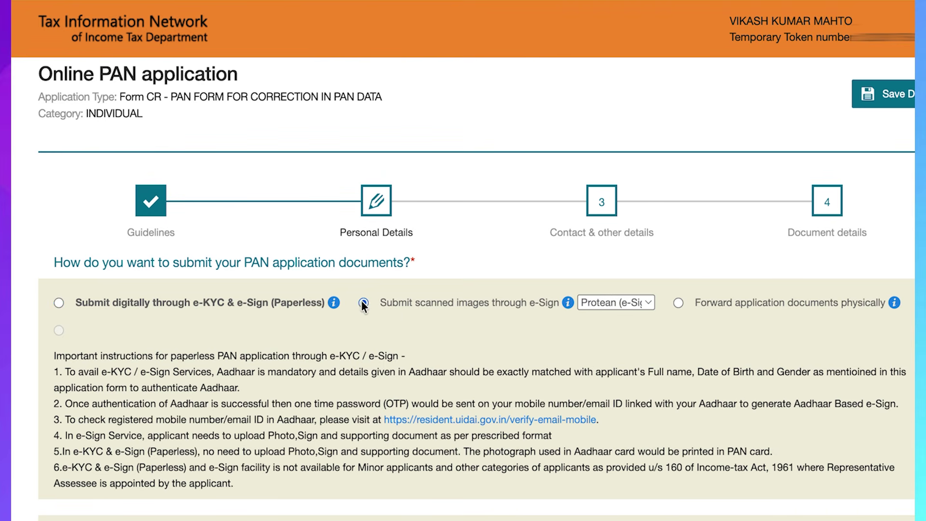
pyautogui.click(609, 304)
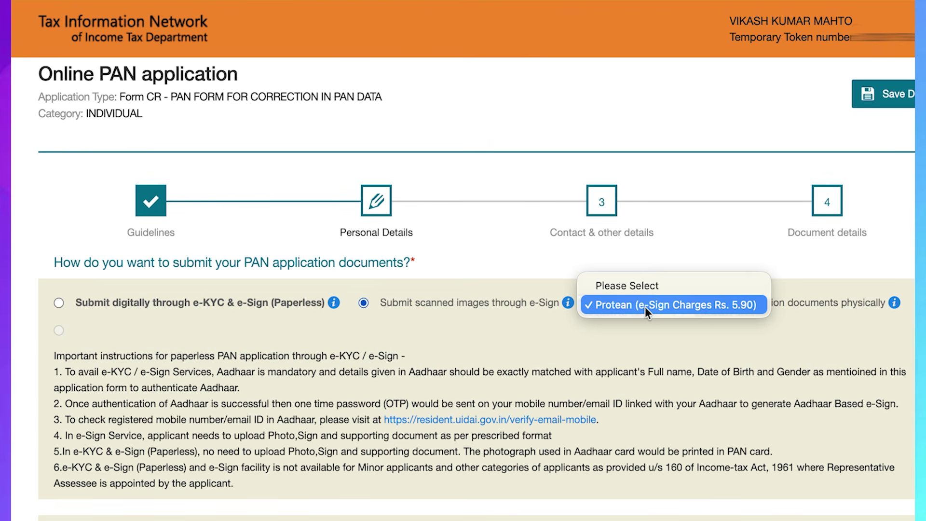
pyautogui.click(633, 306)
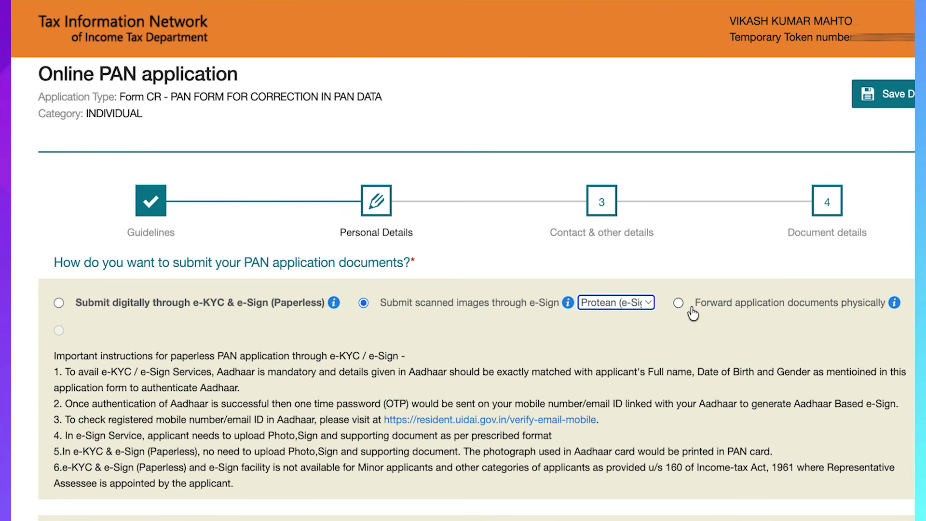
pyautogui.moveTo(694, 304); pyautogui.dragTo(897, 302)
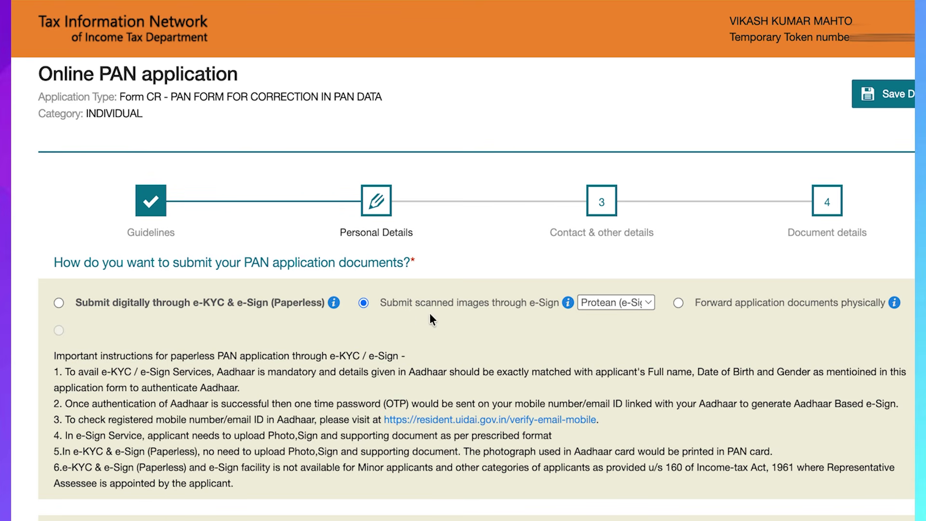
# Examine the personal details form, from the physical PAN card choice through PAN, Aadhaar, GST number, applicant name and gender to the parents' details
pyautogui.scroll(-2, 530, 244)
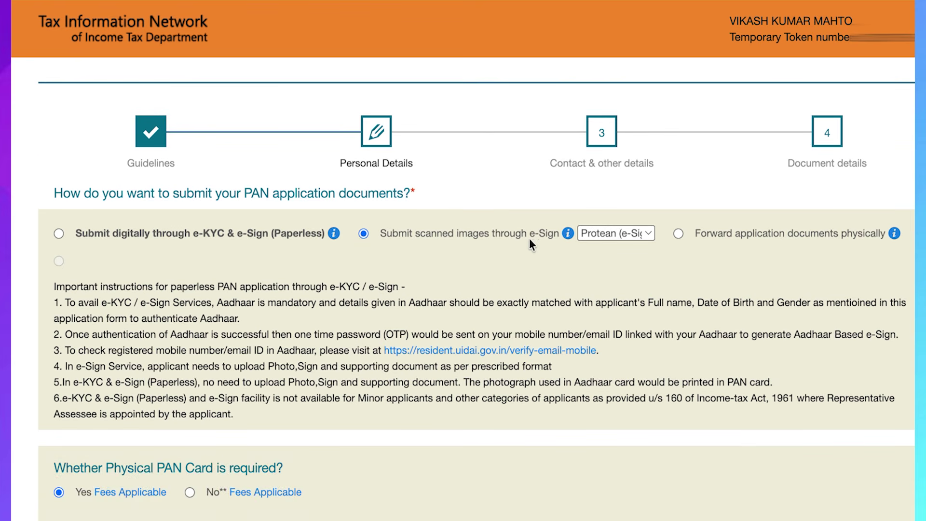
pyautogui.scroll(-10, 503, 236)
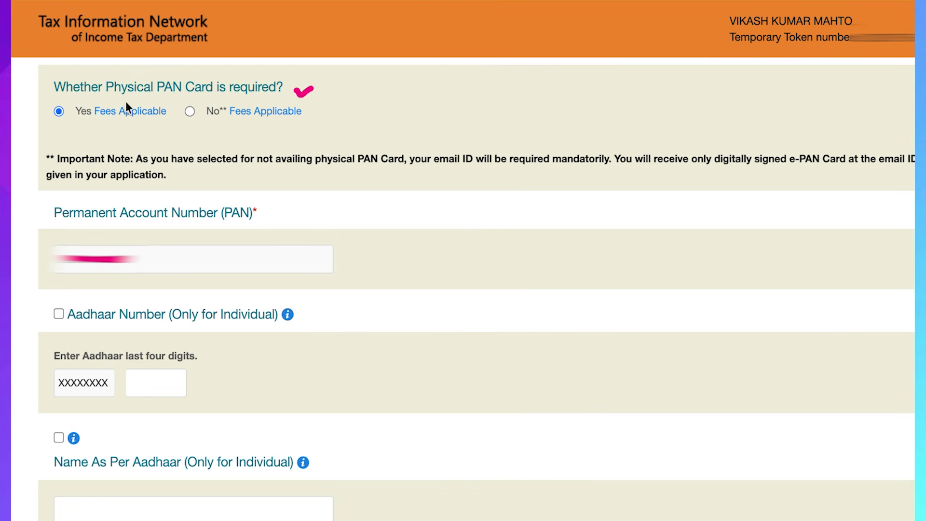
pyautogui.moveTo(91, 97); pyautogui.dragTo(164, 100)
pyautogui.moveTo(59, 120); pyautogui.dragTo(71, 120)
pyautogui.moveTo(263, 213)
pyautogui.mouseDown()
pyautogui.moveTo(221, 252)
pyautogui.moveTo(227, 262)
pyautogui.moveTo(217, 251)
pyautogui.mouseUp()
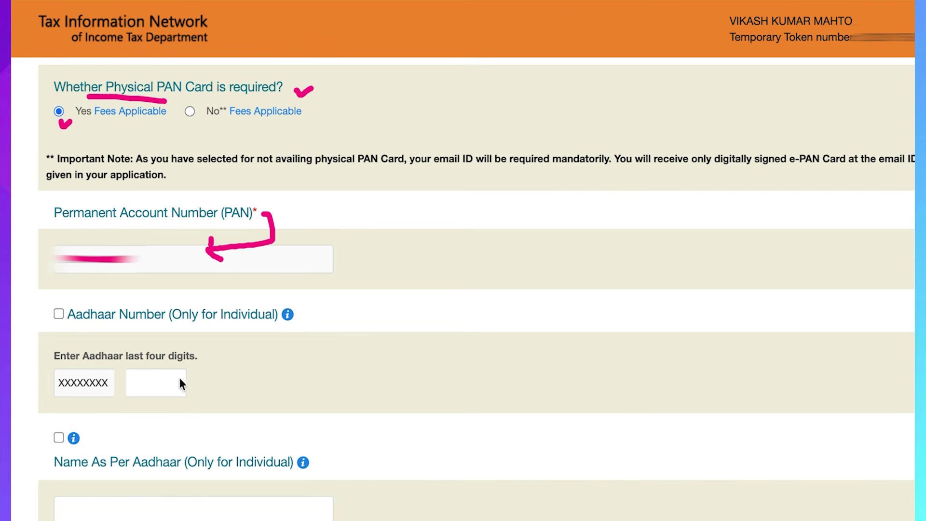
pyautogui.moveTo(151, 389)
pyautogui.mouseDown()
pyautogui.moveTo(165, 404)
pyautogui.moveTo(157, 403)
pyautogui.moveTo(190, 380)
pyautogui.mouseUp()
pyautogui.moveTo(155, 470)
pyautogui.mouseDown()
pyautogui.moveTo(159, 502)
pyautogui.moveTo(154, 495)
pyautogui.moveTo(167, 502)
pyautogui.mouseUp()
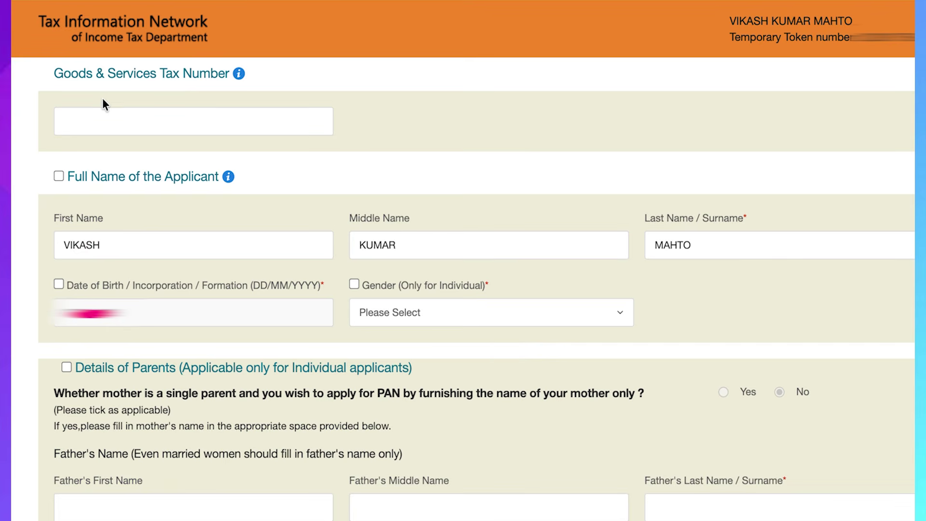
pyautogui.moveTo(102, 98)
pyautogui.mouseDown()
pyautogui.moveTo(103, 112)
pyautogui.moveTo(143, 128)
pyautogui.mouseUp()
pyautogui.moveTo(401, 242); pyautogui.dragTo(410, 240)
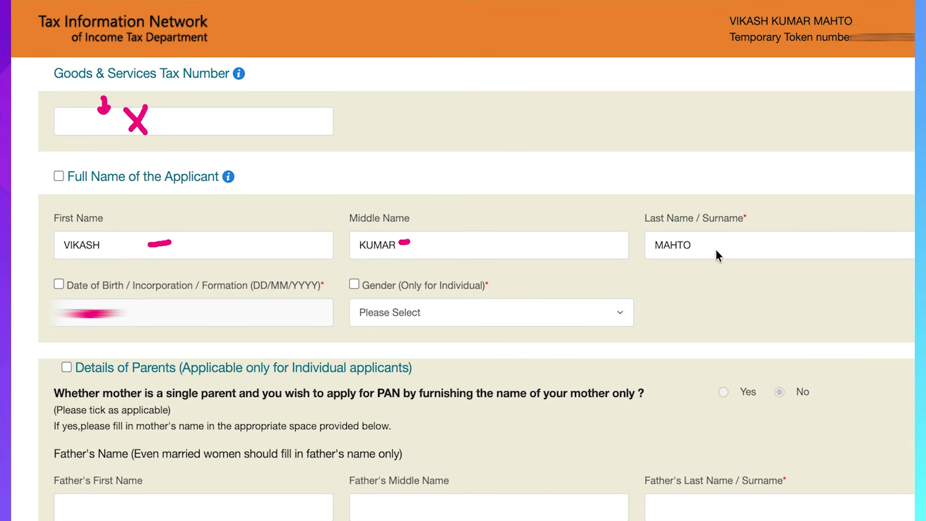
pyautogui.moveTo(718, 249); pyautogui.dragTo(736, 243)
pyautogui.moveTo(480, 311); pyautogui.dragTo(495, 304)
pyautogui.scroll(-4, 130, 277)
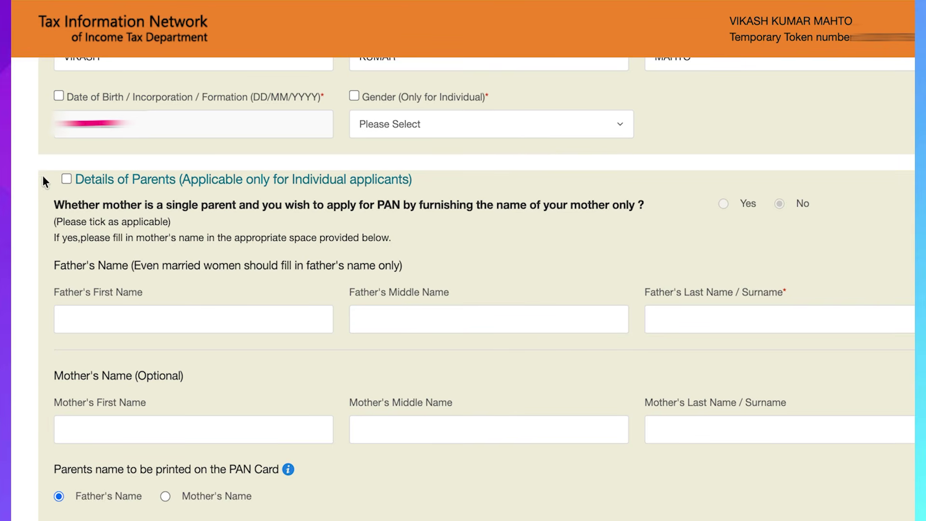
# Review the parents' details section: the father's and mother's name fields, the single-parent option and the parent's name to print on the PAN card
pyautogui.moveTo(67, 316); pyautogui.dragTo(95, 316)
pyautogui.moveTo(400, 316); pyautogui.dragTo(448, 315)
pyautogui.moveTo(662, 317); pyautogui.dragTo(703, 317)
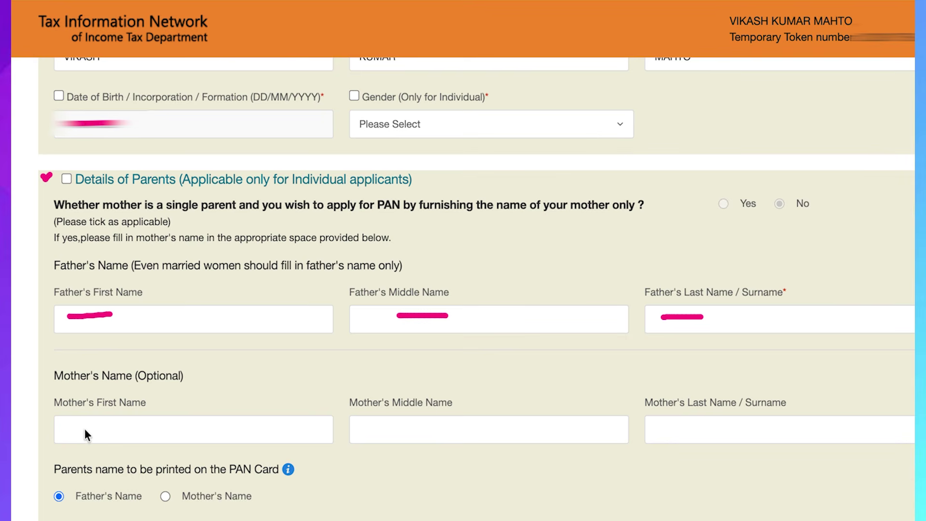
pyautogui.moveTo(79, 433); pyautogui.dragTo(122, 437)
pyautogui.click(388, 432)
pyautogui.click(660, 431)
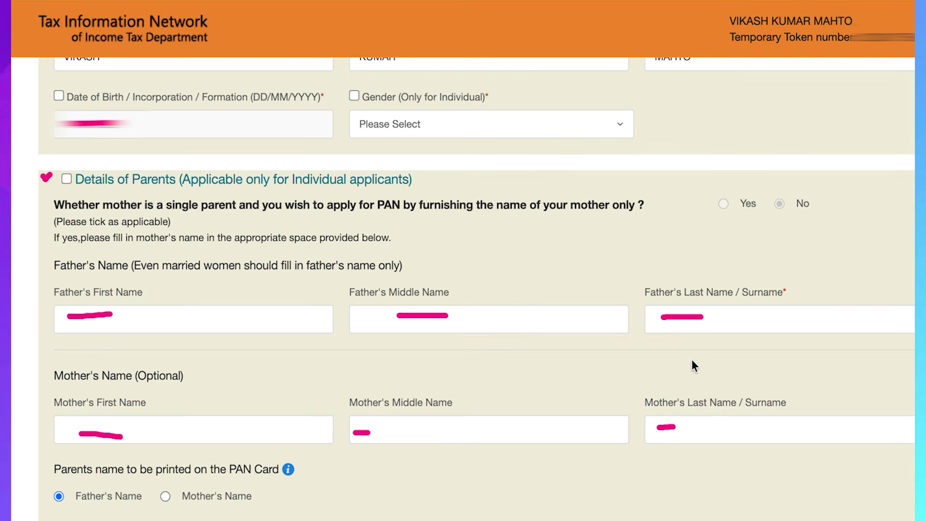
pyautogui.click(725, 208)
pyautogui.moveTo(54, 482)
pyautogui.mouseDown()
pyautogui.moveTo(45, 511)
pyautogui.moveTo(65, 510)
pyautogui.moveTo(75, 497)
pyautogui.moveTo(56, 482)
pyautogui.mouseUp()
pyautogui.moveTo(78, 509); pyautogui.dragTo(86, 509)
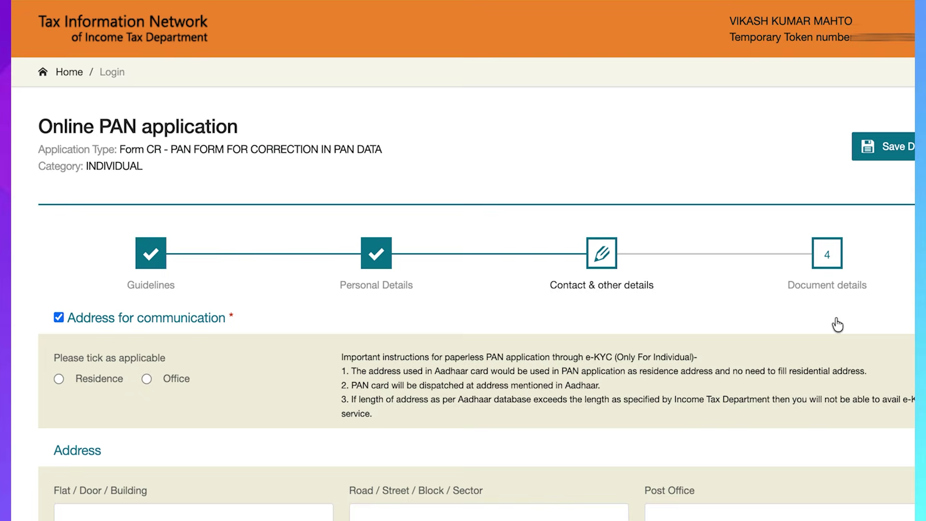
# Review the contact page's communication address, address, contact, passport and TIN fields, and try to save the draft
pyautogui.scroll(-2, 838, 325)
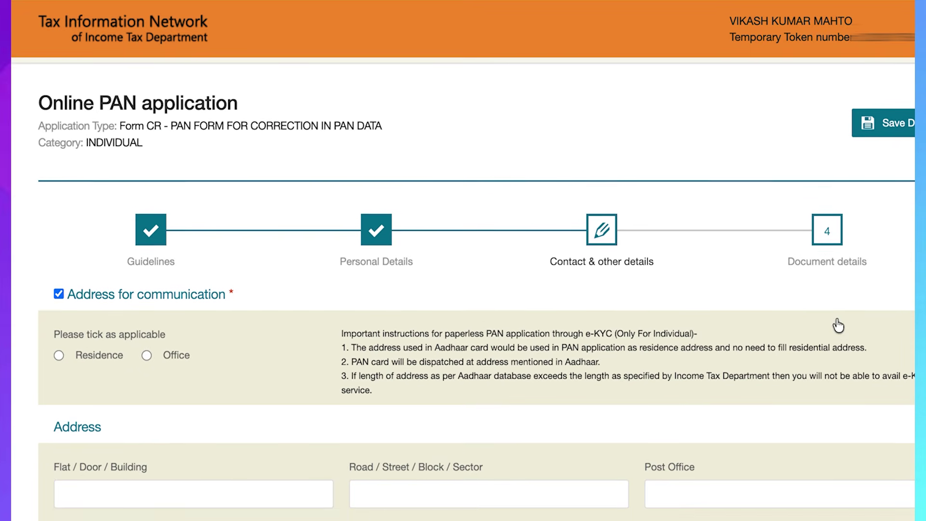
pyautogui.scroll(-2, 838, 325)
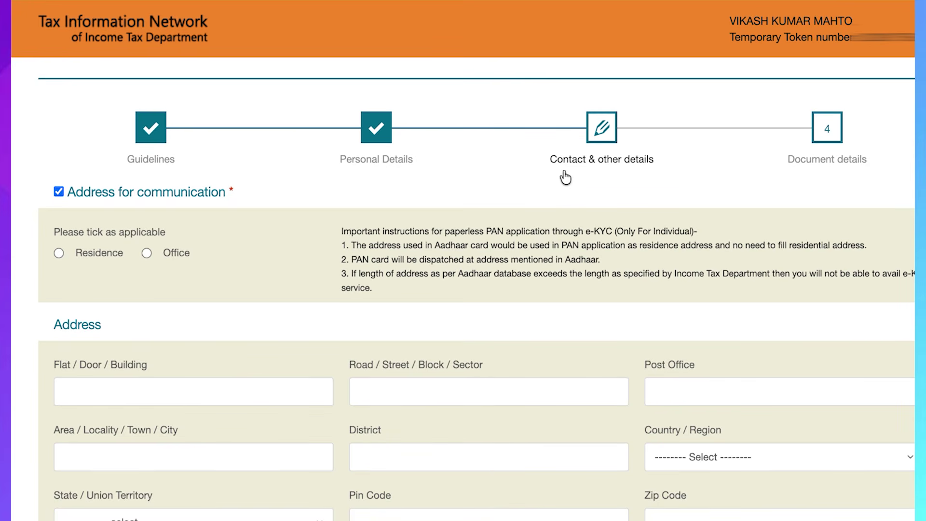
pyautogui.scroll(-1, 744, 189)
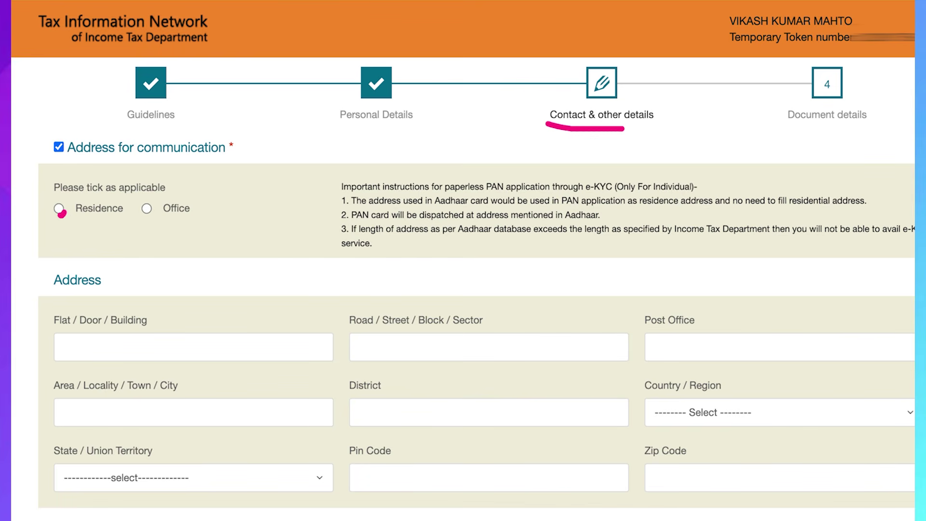
pyautogui.scroll(-4, 215, 219)
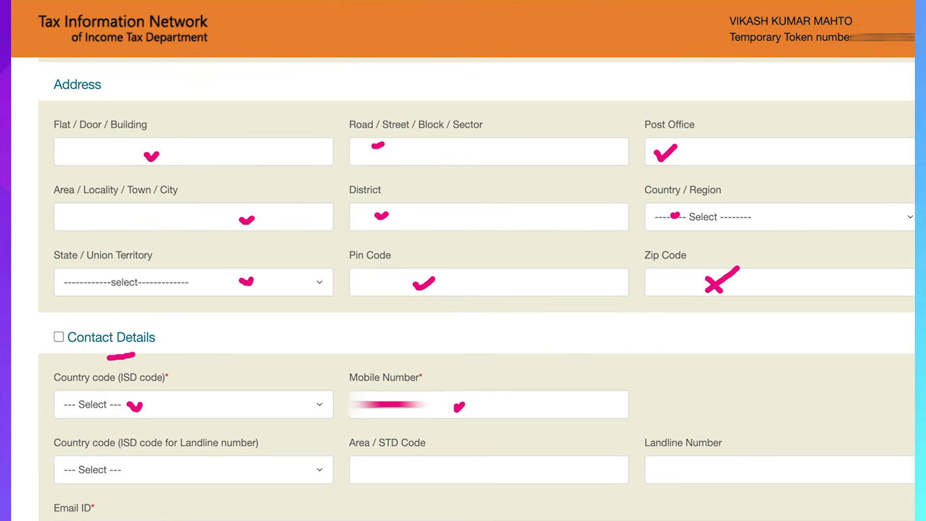
pyautogui.scroll(-6, 179, 357)
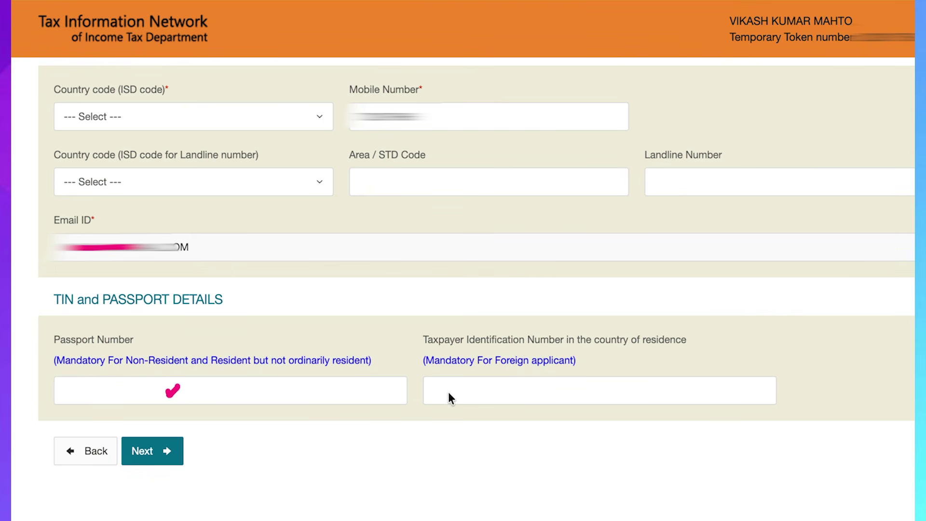
pyautogui.moveTo(448, 395); pyautogui.dragTo(463, 394)
pyautogui.moveTo(252, 375); pyautogui.dragTo(274, 399)
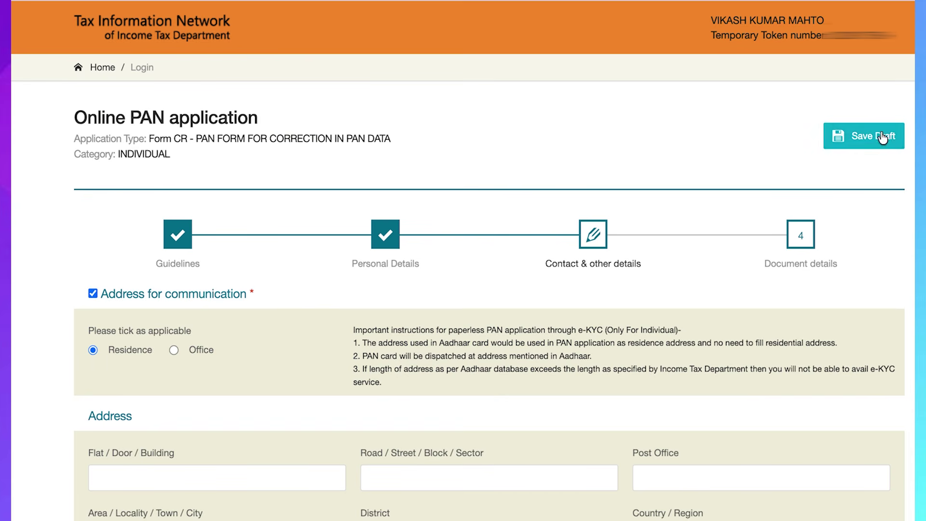
pyautogui.click(886, 138)
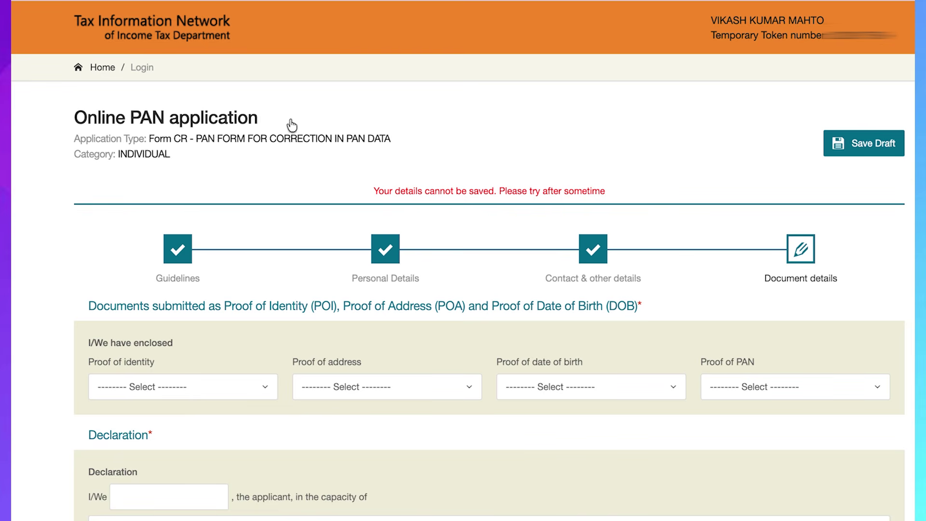
# Choose the AADHAAR Card as both the proof of identity and the proof of address
pyautogui.scroll(-1, 317, 149)
pyautogui.scroll(-5, 316, 147)
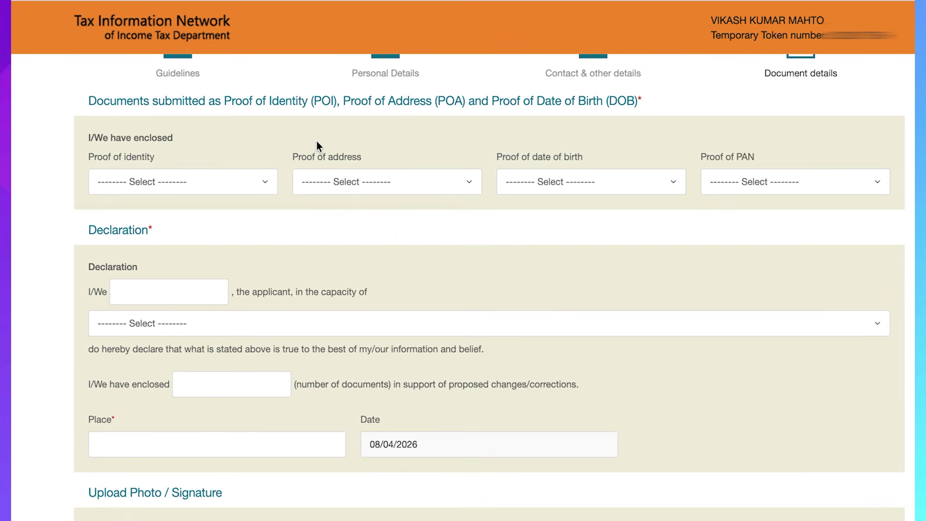
pyautogui.scroll(1, 316, 141)
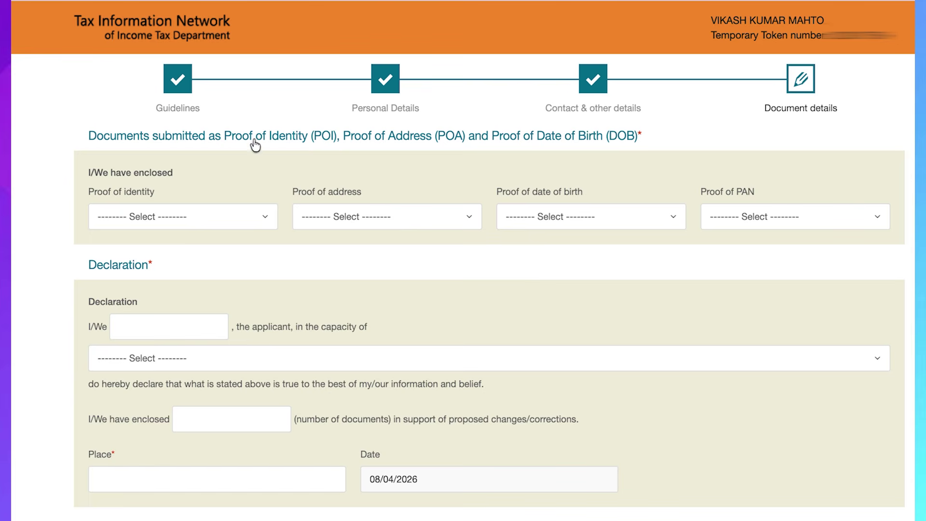
pyautogui.click(124, 217)
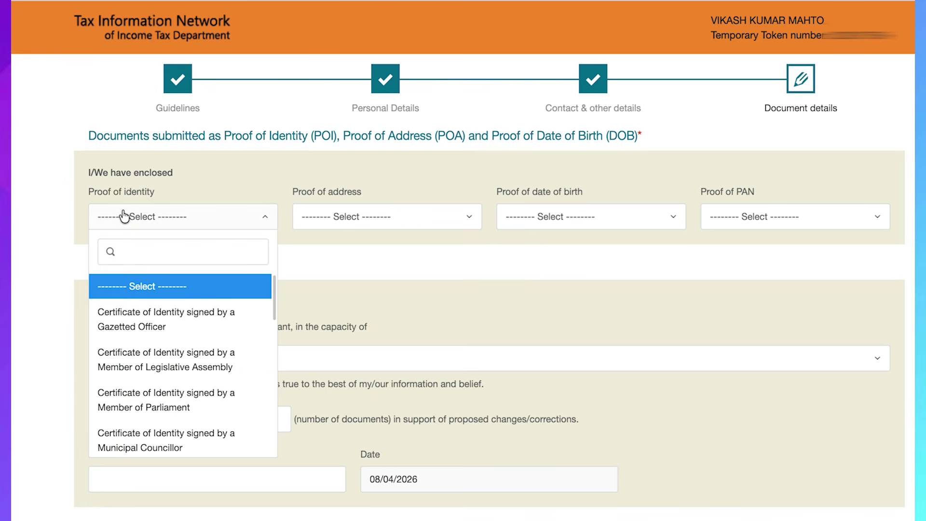
pyautogui.write('aa')
pyautogui.click(162, 289)
pyautogui.click(327, 223)
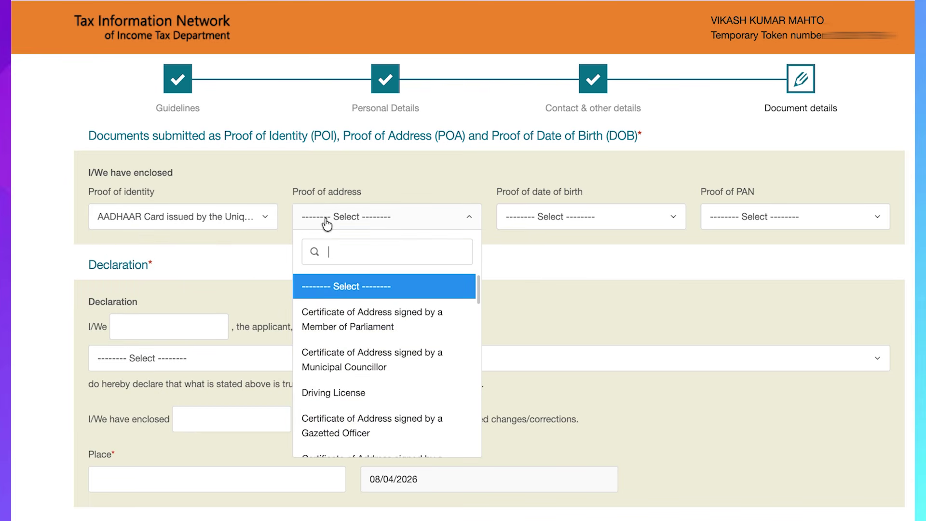
pyautogui.write('aa')
pyautogui.click(354, 294)
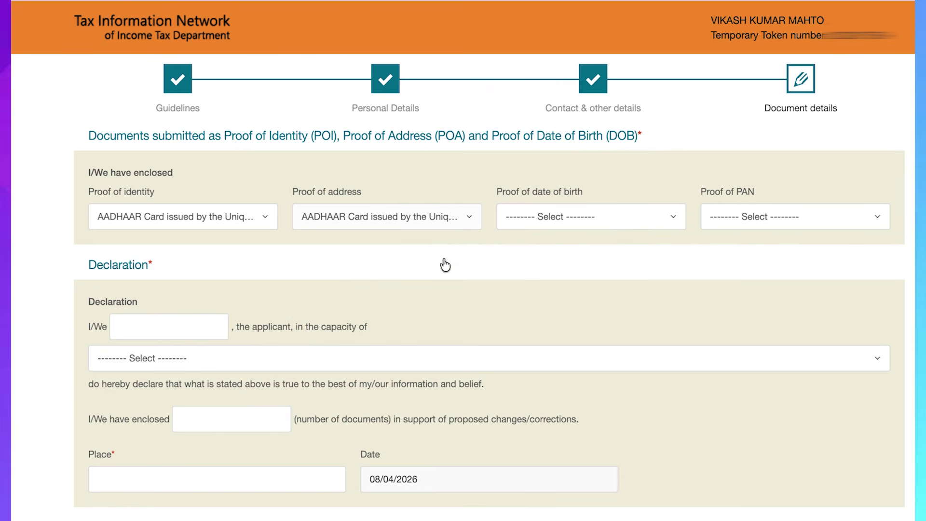
# Search the proof of date of birth options for Aadhaar and go through the full list of accepted documents
pyautogui.click(515, 222)
pyautogui.write('aa')
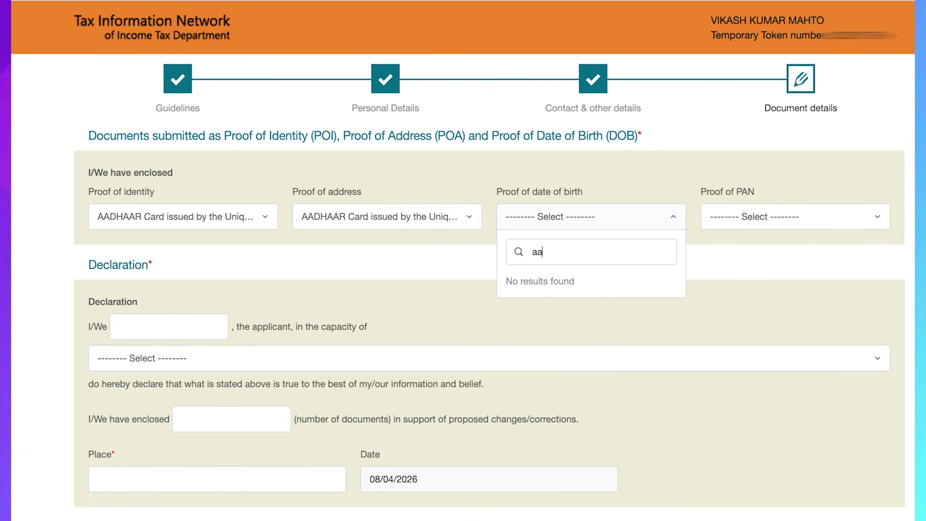
pyautogui.press('BackSpace')
pyautogui.press('BackSpace')
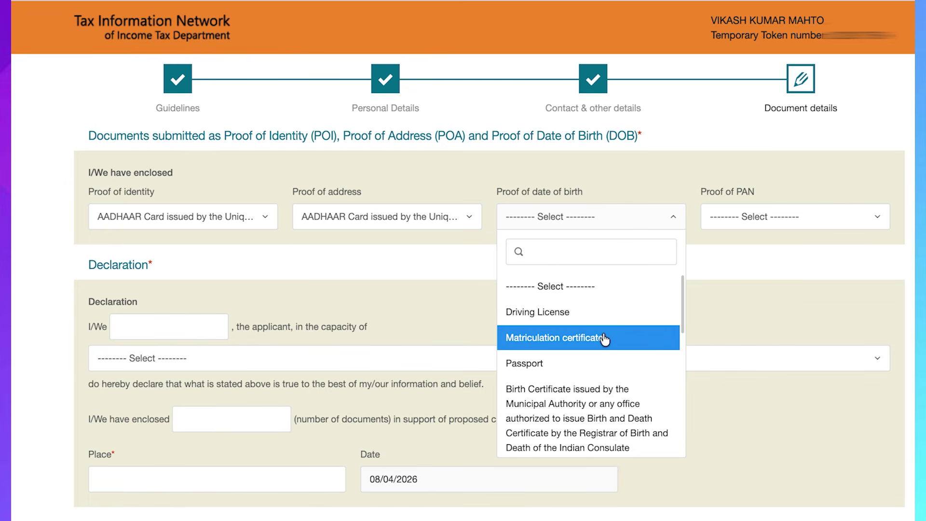
pyautogui.scroll(-2, 587, 363)
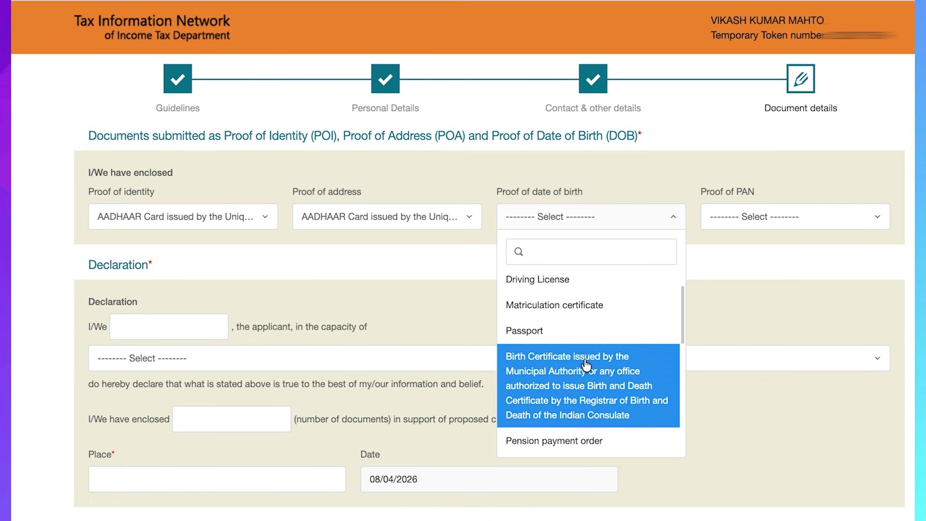
pyautogui.scroll(-3, 586, 361)
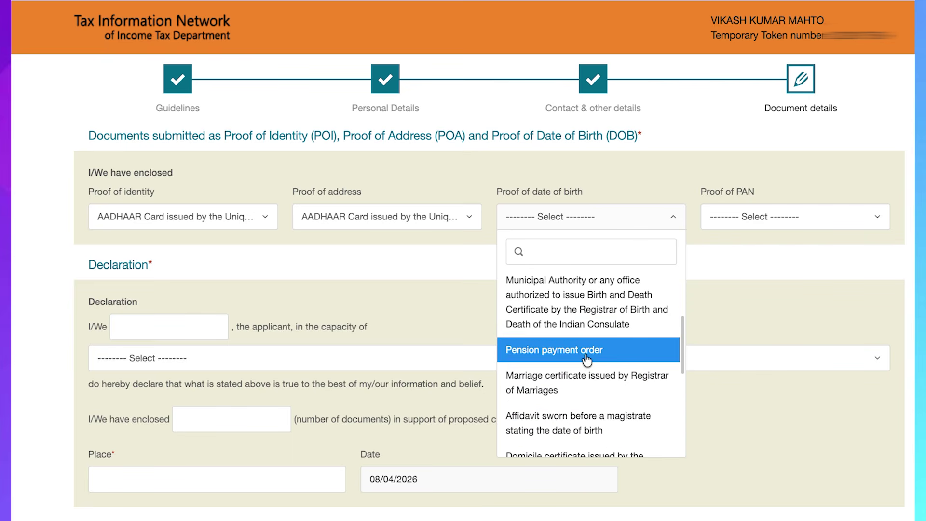
pyautogui.scroll(-1, 582, 372)
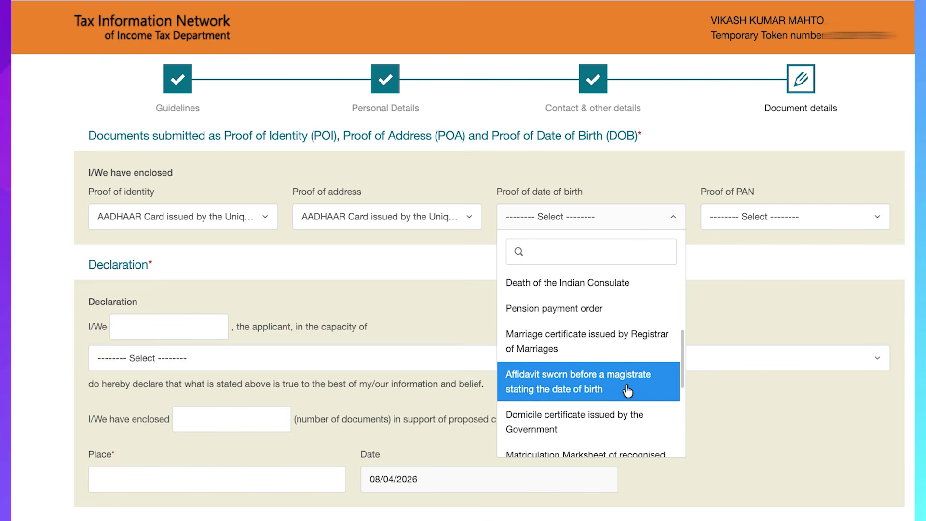
pyautogui.scroll(-1, 615, 403)
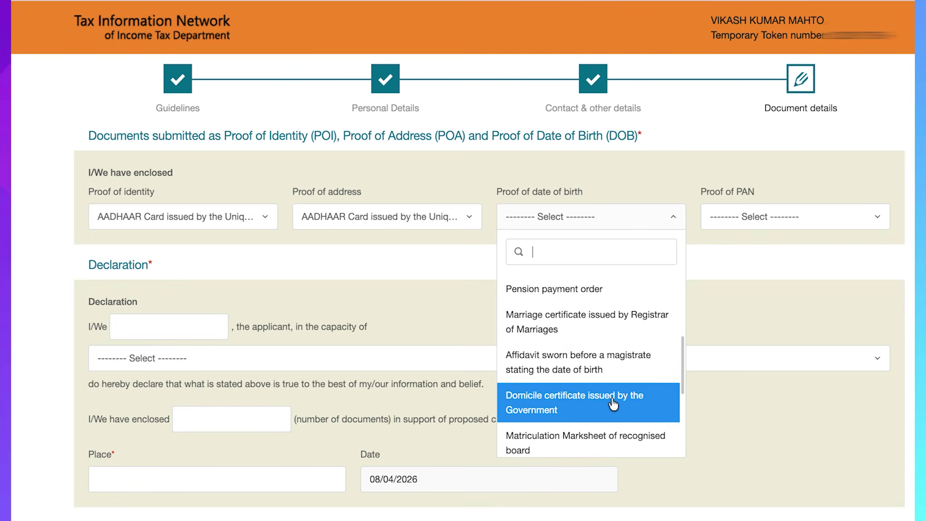
pyautogui.scroll(-2, 613, 404)
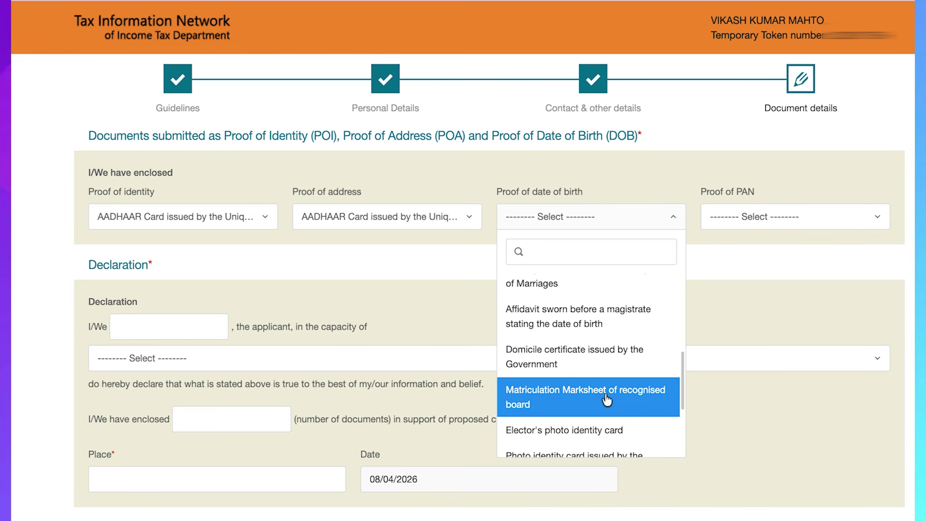
pyautogui.scroll(-1, 603, 401)
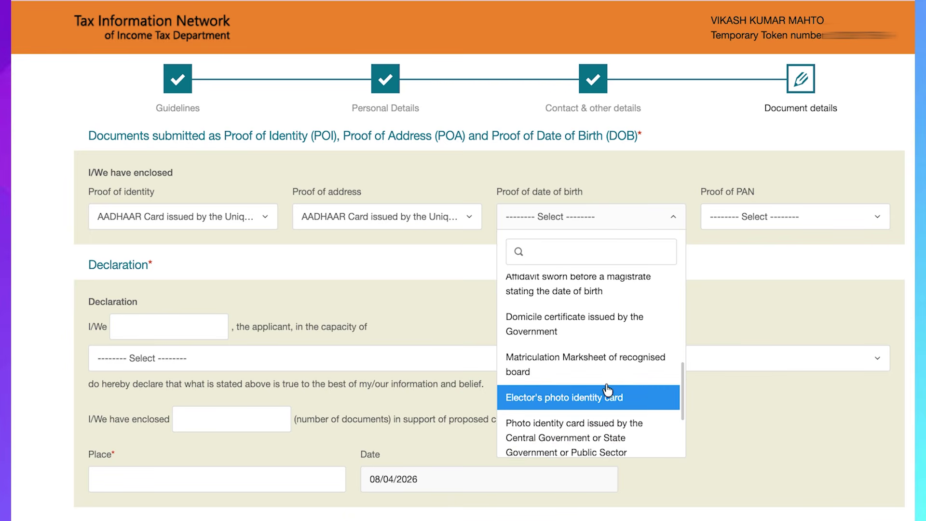
pyautogui.scroll(-1, 598, 408)
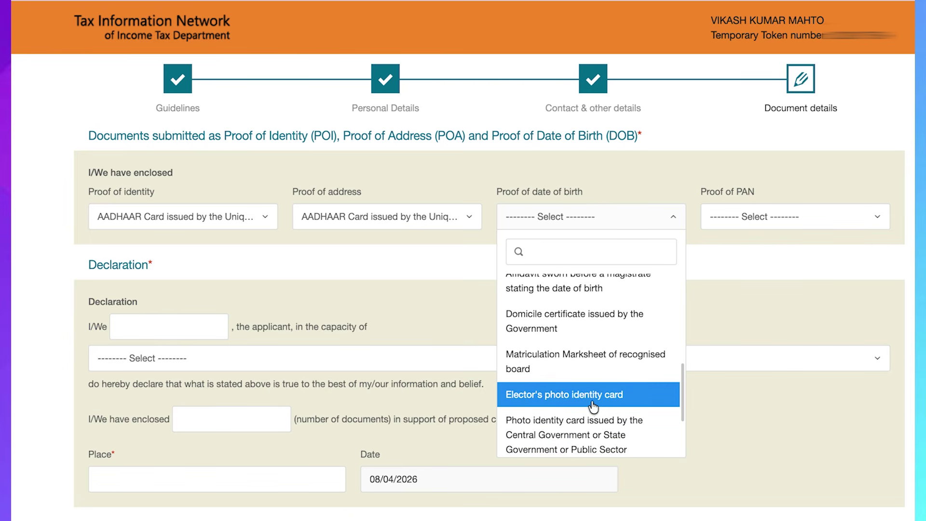
pyautogui.scroll(-2, 589, 405)
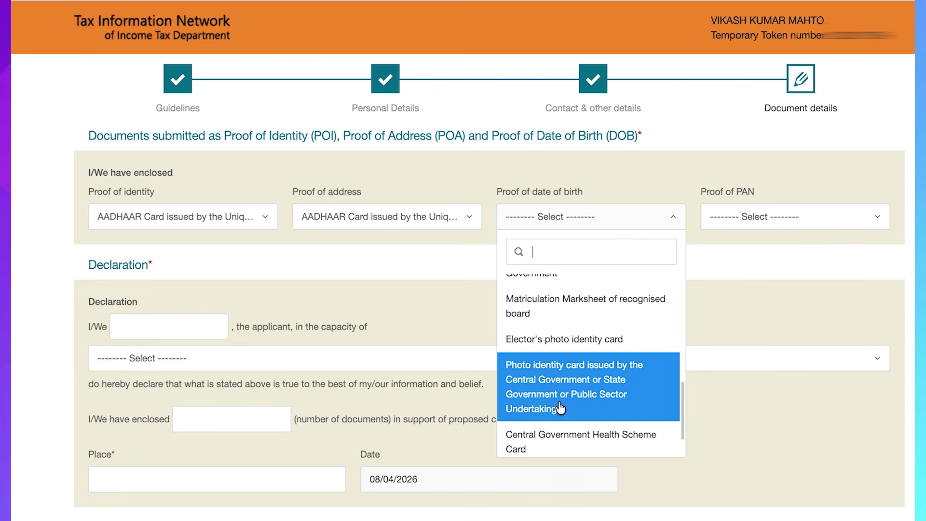
pyautogui.scroll(-2, 559, 407)
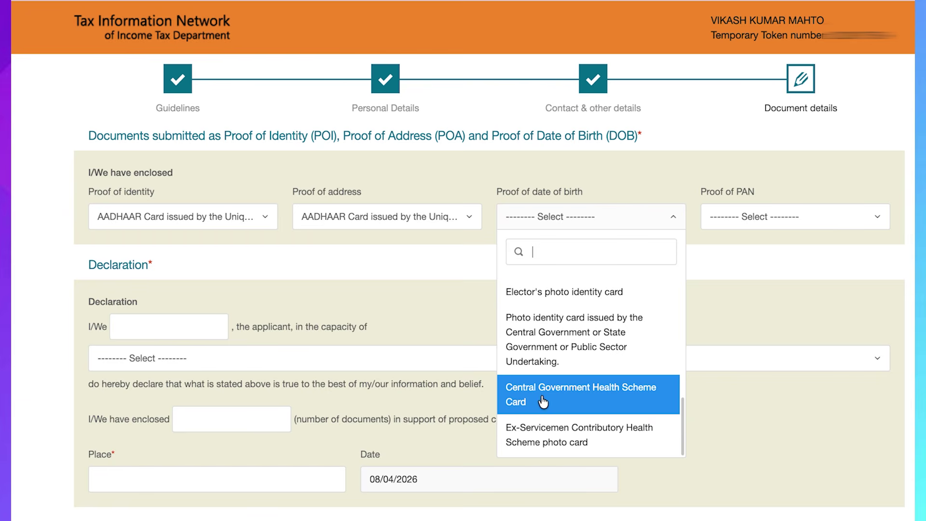
pyautogui.scroll(-1, 550, 408)
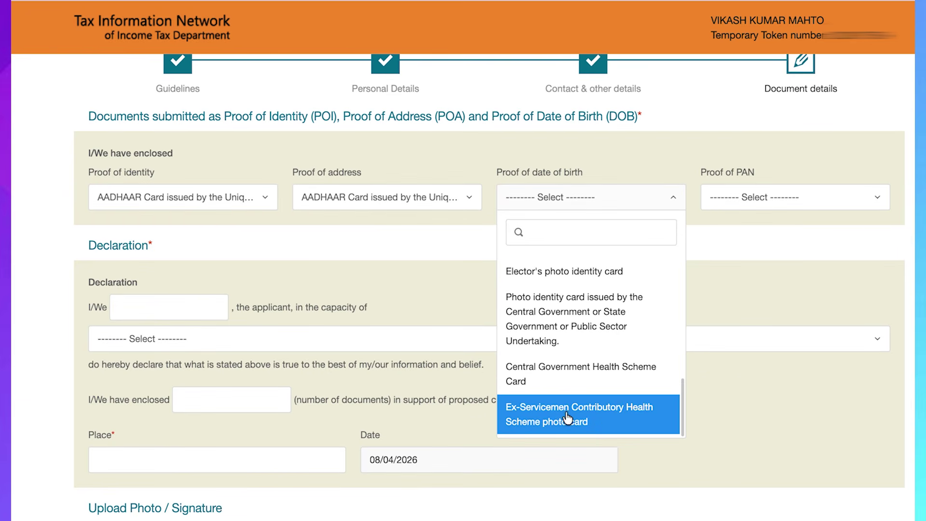
# Choose Matriculation Marksheet of recognised board as proof of date of birth and Copy of Pan Card as proof of PAN
pyautogui.scroll(4, 654, 347)
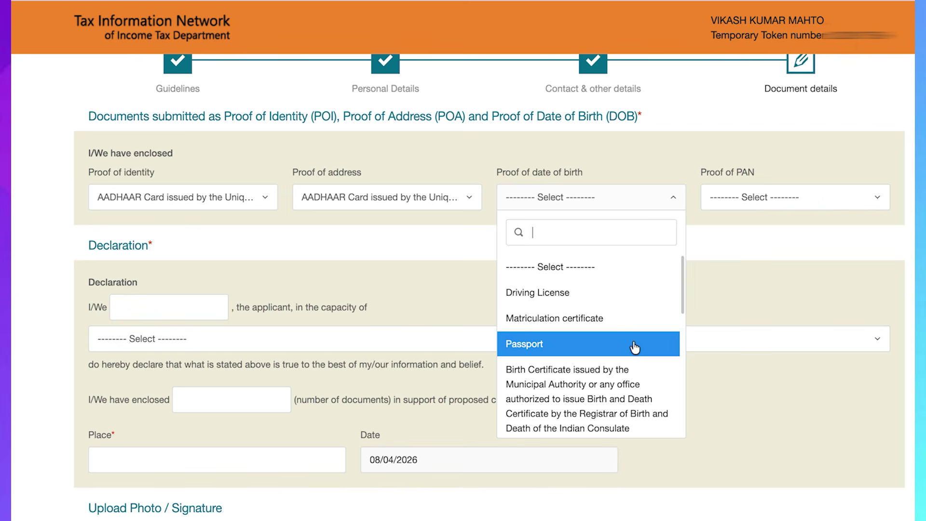
pyautogui.scroll(-5, 636, 349)
pyautogui.scroll(-1, 634, 349)
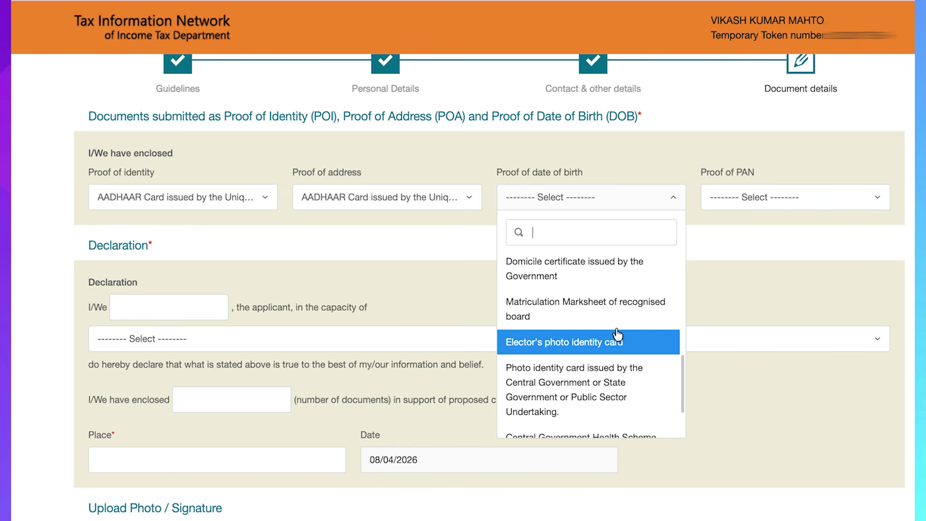
pyautogui.click(609, 316)
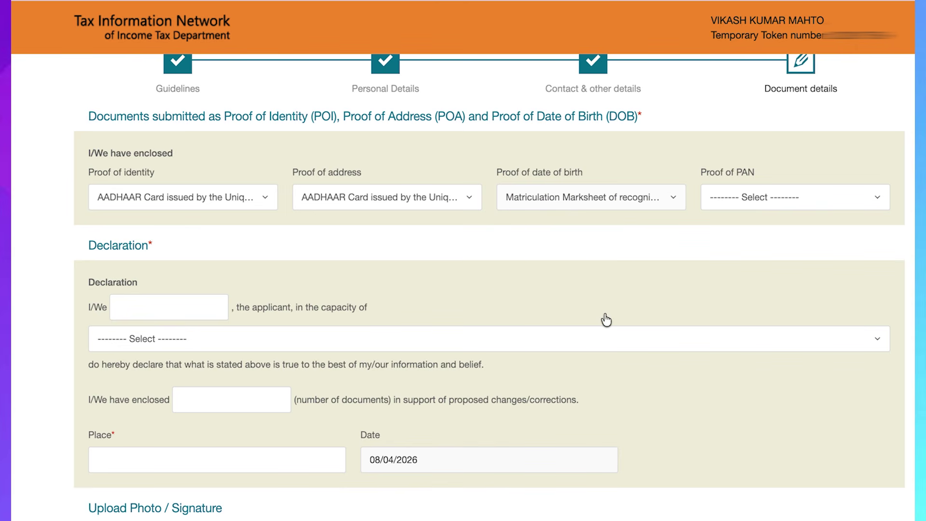
pyautogui.click(748, 197)
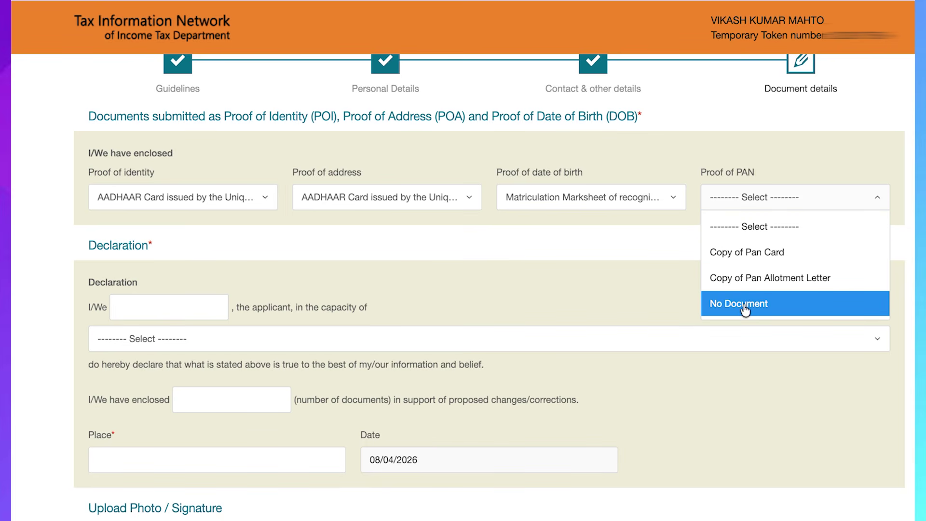
pyautogui.click(737, 260)
# Enter the applicant's full name in the declaration and choose Self as the capacity
pyautogui.scroll(-4, 736, 265)
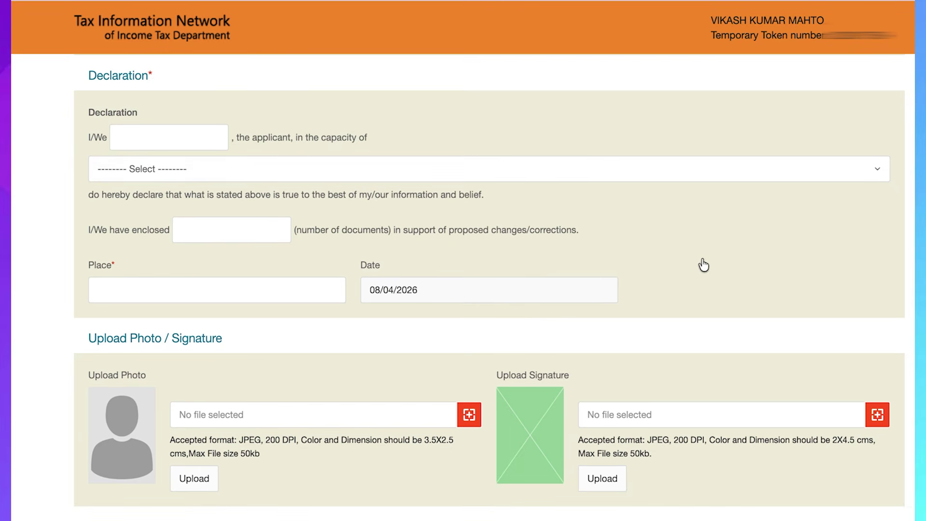
pyautogui.click(137, 136)
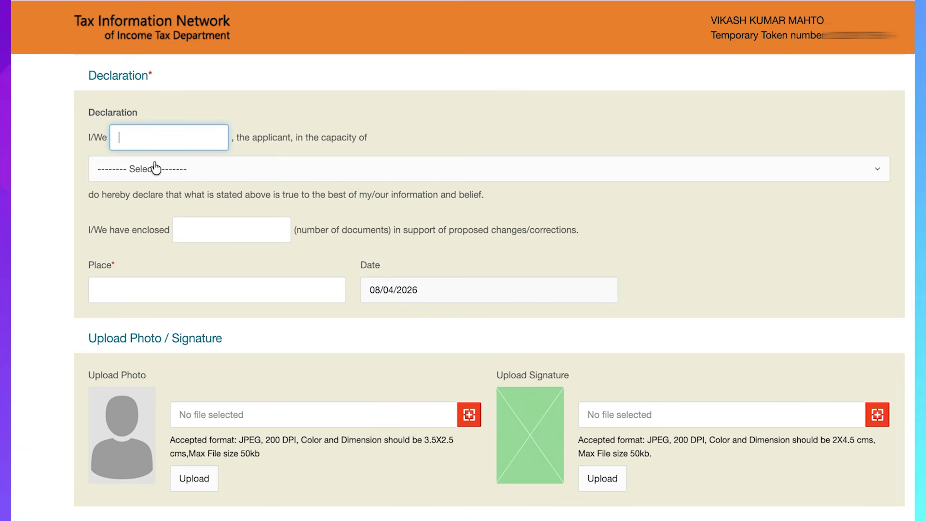
pyautogui.write('VIKASH')
pyautogui.click(189, 177)
pyautogui.click(169, 225)
pyautogui.click(169, 225)
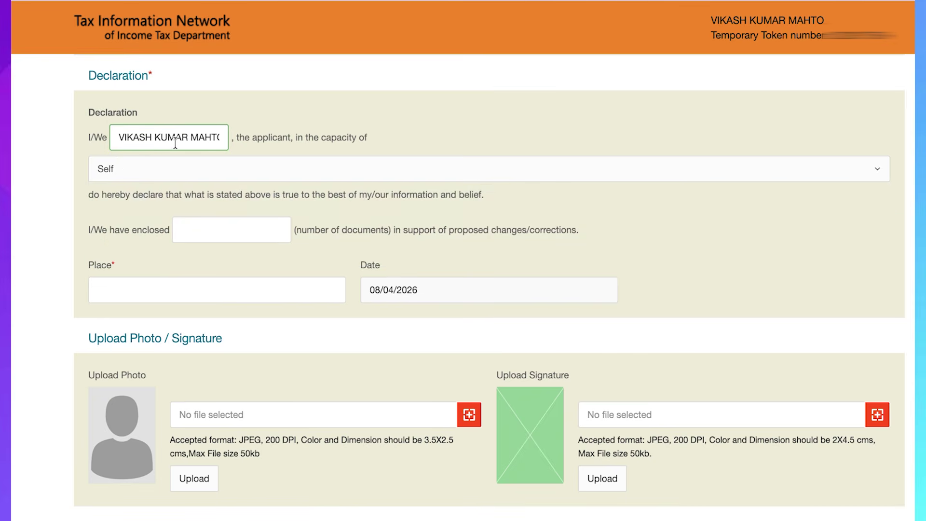
pyautogui.tripleClick(174, 139)
# State 3 as the number of enclosed documents and enter SAMASTIPUR as the place of declaration
pyautogui.click(190, 224)
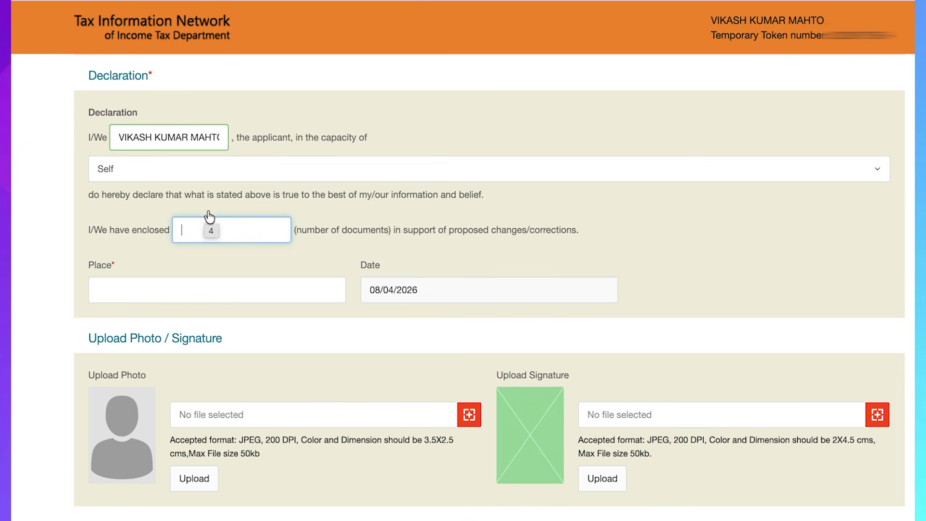
pyautogui.write('3')
pyautogui.scroll(-2, 289, 246)
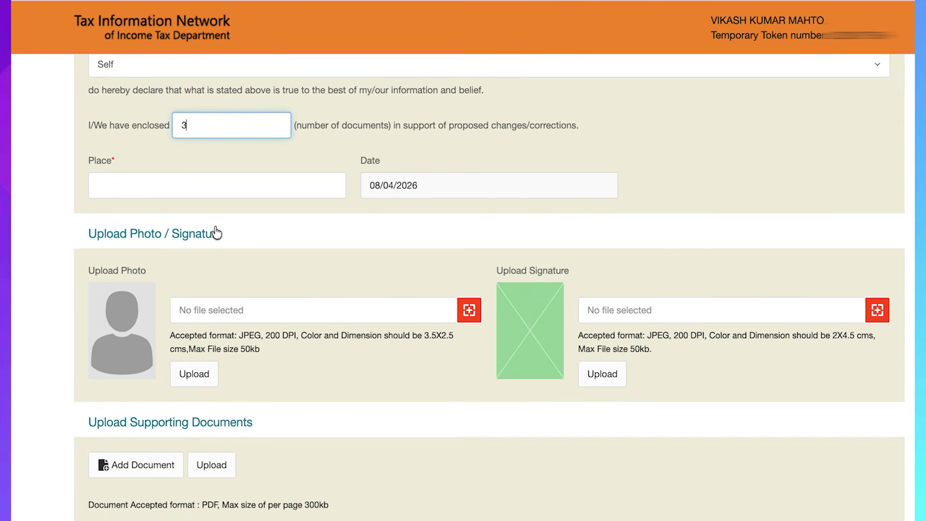
pyautogui.click(189, 190)
pyautogui.scroll(-1, 189, 190)
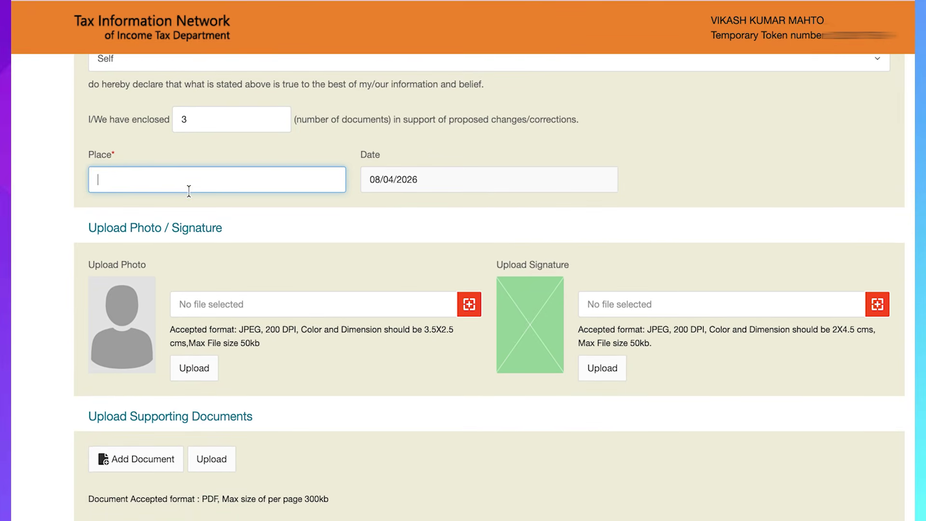
pyautogui.write('SAMASTIPUR')
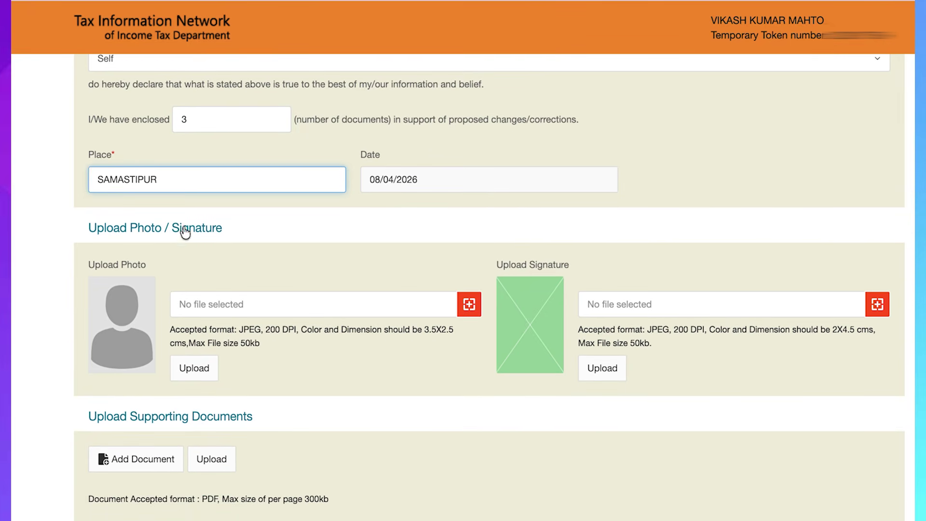
# Examine the accepted format, dimensions and maximum file size for the photo and signature uploads
pyautogui.scroll(-5, 186, 233)
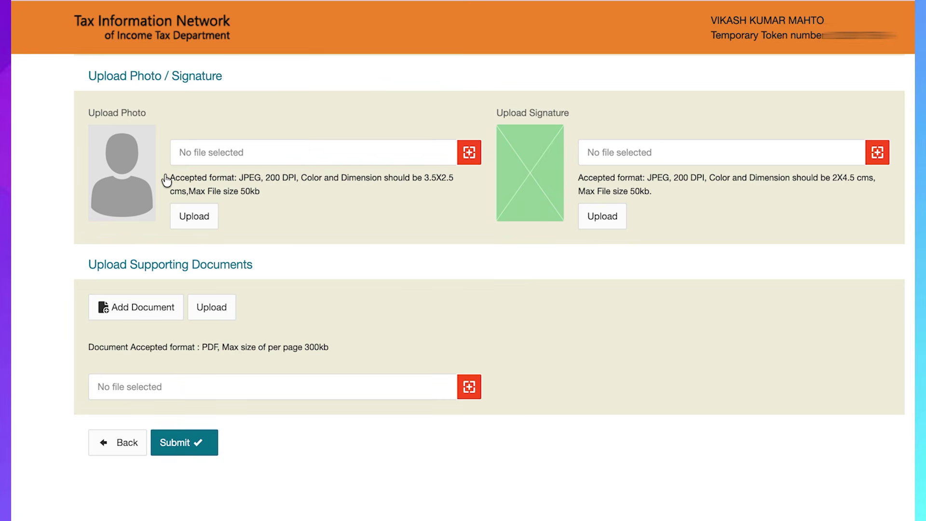
pyautogui.moveTo(168, 177); pyautogui.dragTo(262, 195)
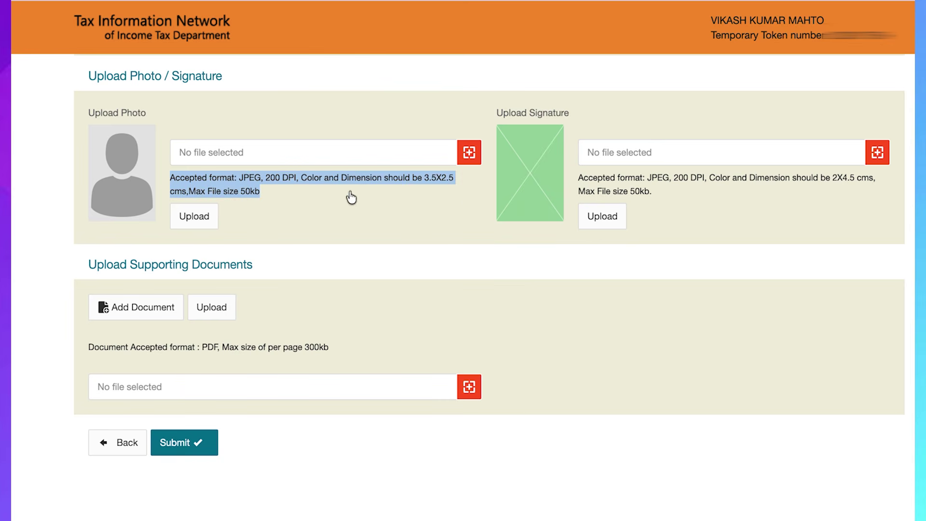
pyautogui.click(580, 177)
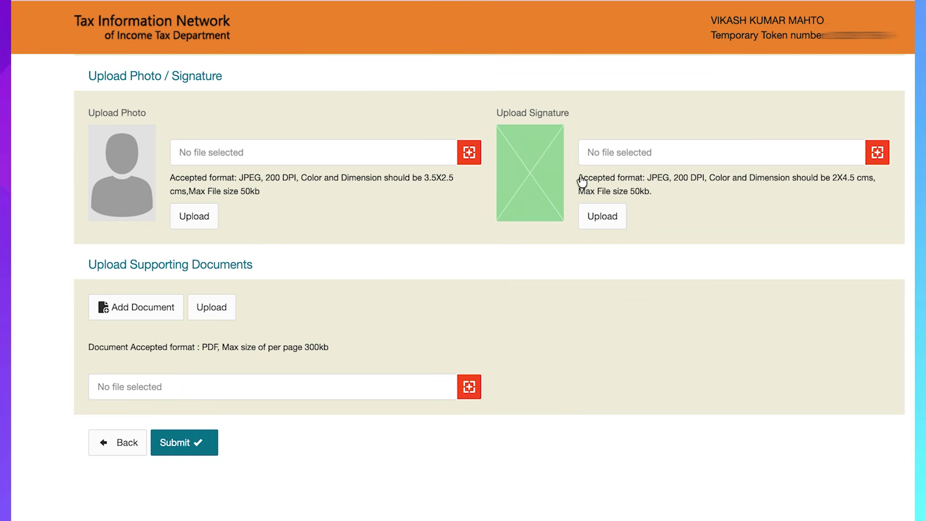
pyautogui.moveTo(580, 179); pyautogui.dragTo(645, 192)
pyautogui.click(117, 86)
# Search the web for "nsdl pan photo resize" in a new browser tab and open the PAN Card Resizer site
pyautogui.press('super+t')
pyautogui.write('nsdl')
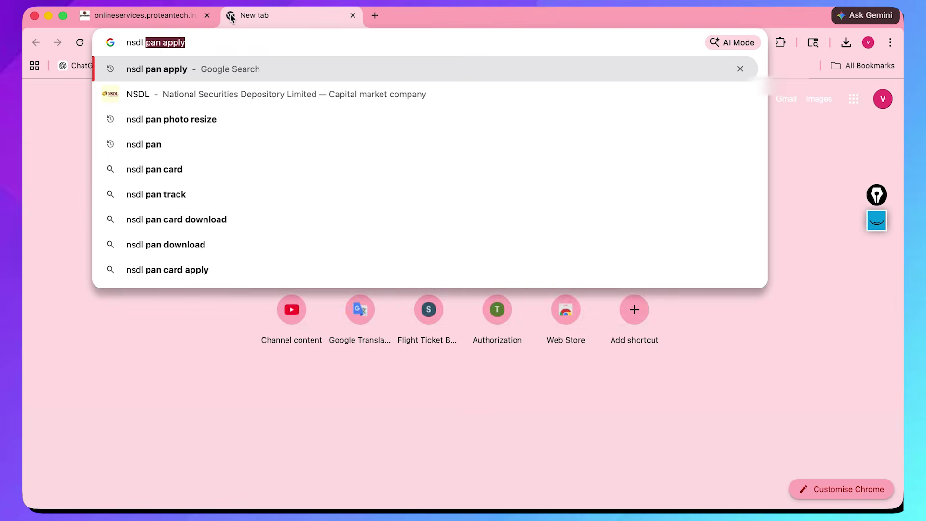
pyautogui.write(' pan')
pyautogui.press('Down')
pyautogui.press('Down')
pyautogui.press('Return')
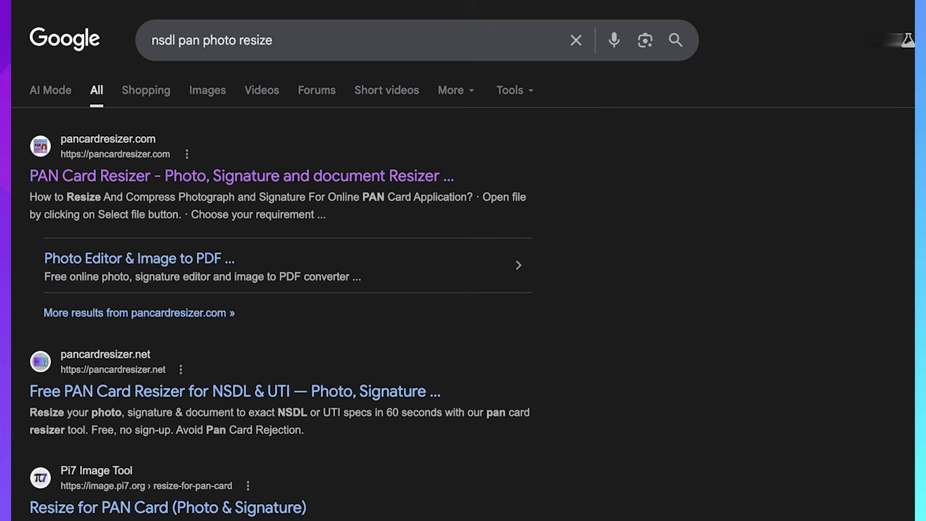
pyautogui.click(169, 172)
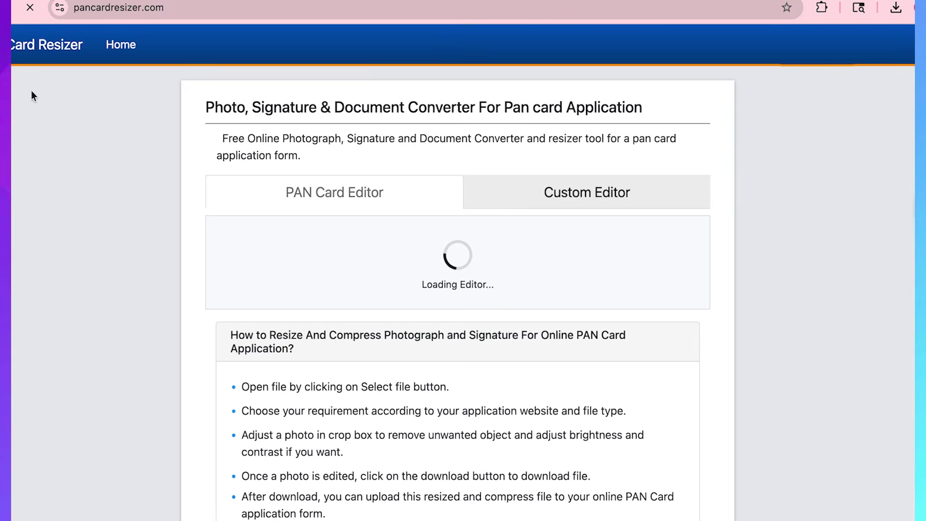
pyautogui.scroll(-2, 338, 154)
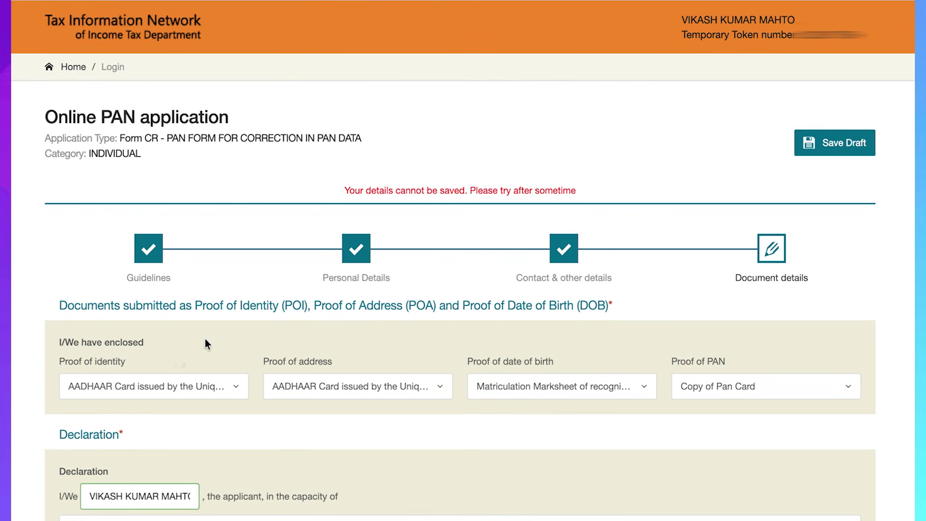
# Try to save the draft and review the document page through the declaration, photo, signature and supporting document sections
pyautogui.click(823, 145)
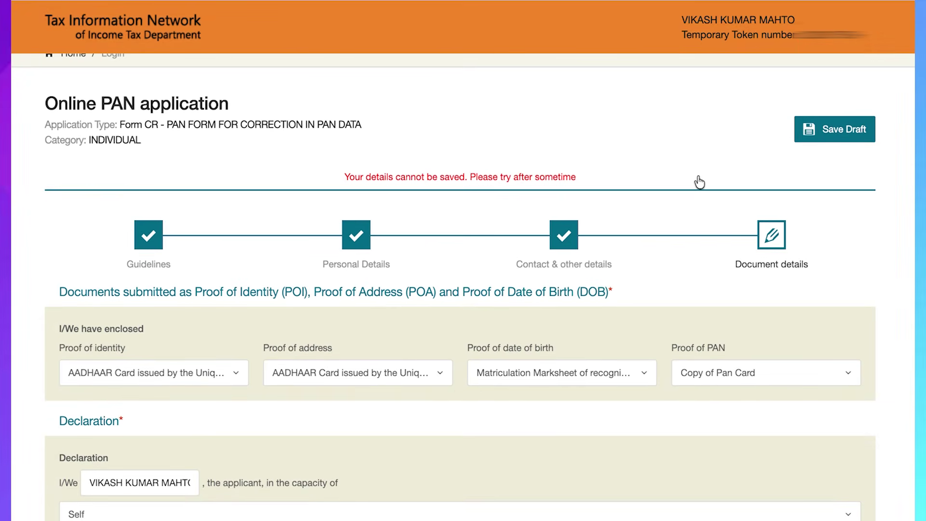
pyautogui.scroll(-5, 699, 183)
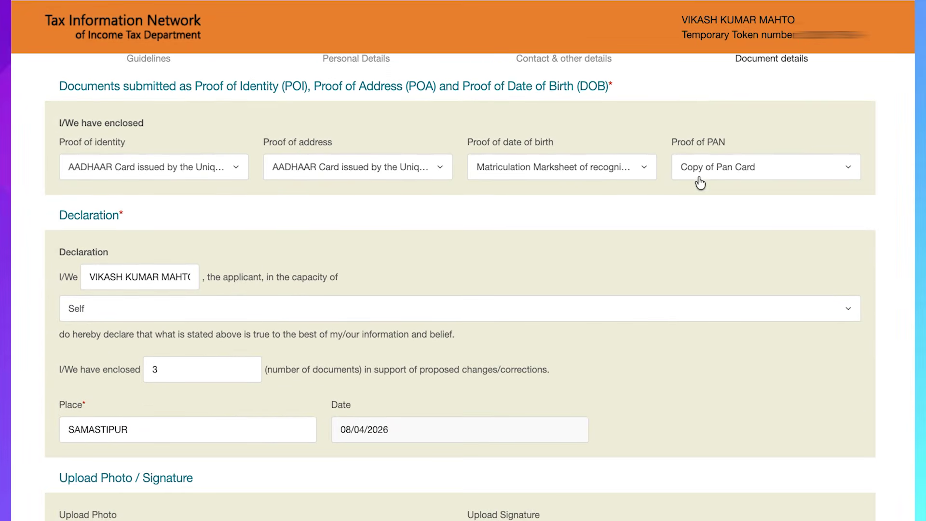
pyautogui.scroll(-7, 701, 183)
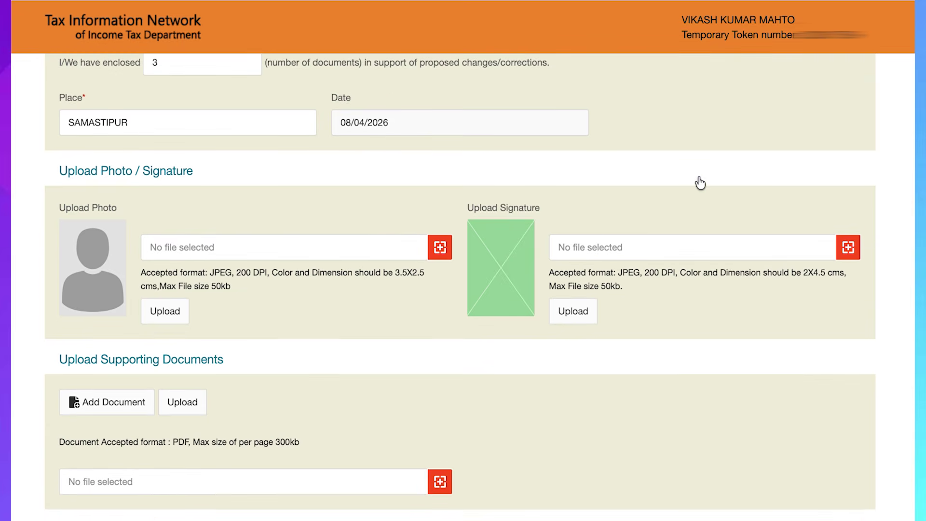
pyautogui.scroll(-3, 701, 183)
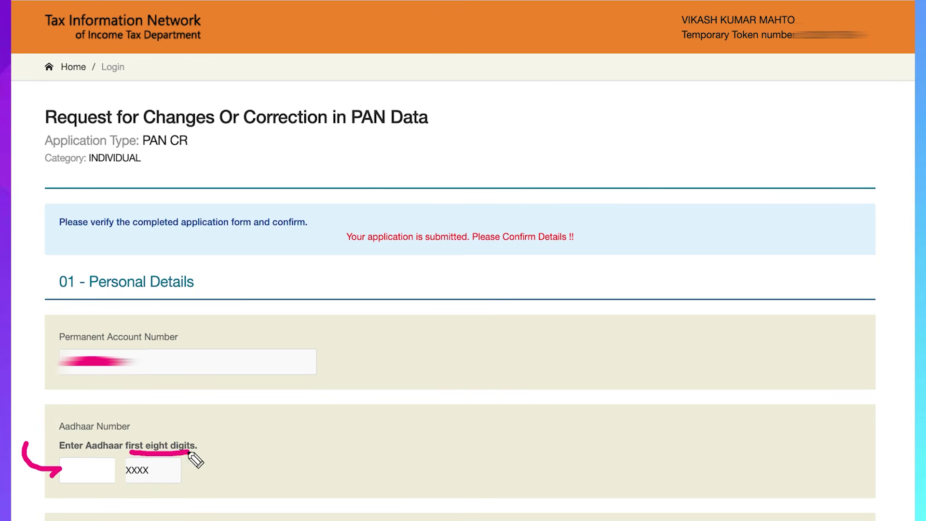
# Verify the personal, contact and document details of the completed application and proceed to the payment page
pyautogui.scroll(-6, 91, 475)
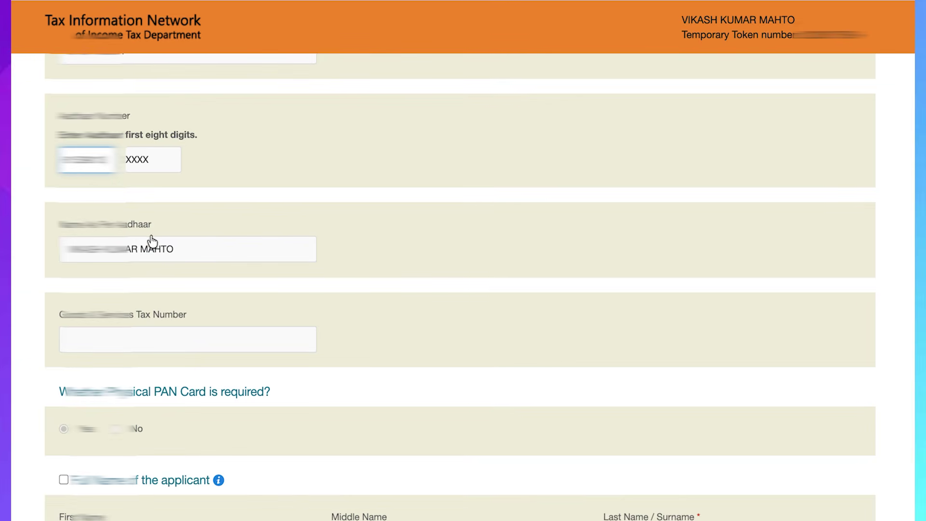
pyautogui.tripleClick(136, 248)
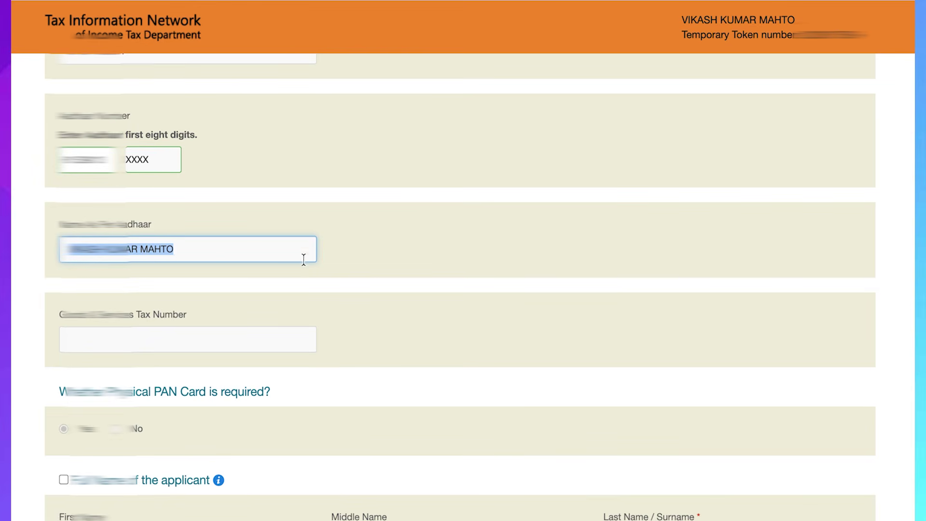
pyautogui.click(375, 264)
pyautogui.scroll(-5, 375, 268)
pyautogui.scroll(-20, 375, 268)
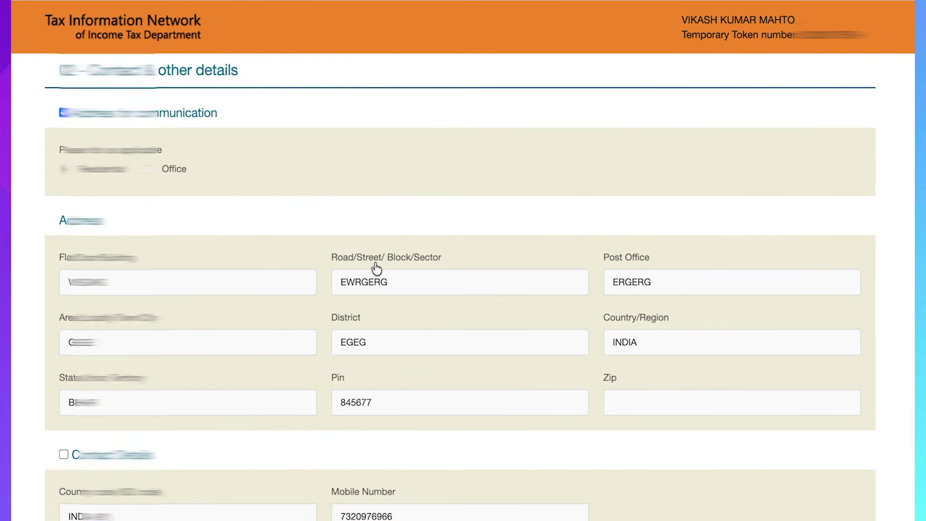
pyautogui.scroll(-15, 377, 266)
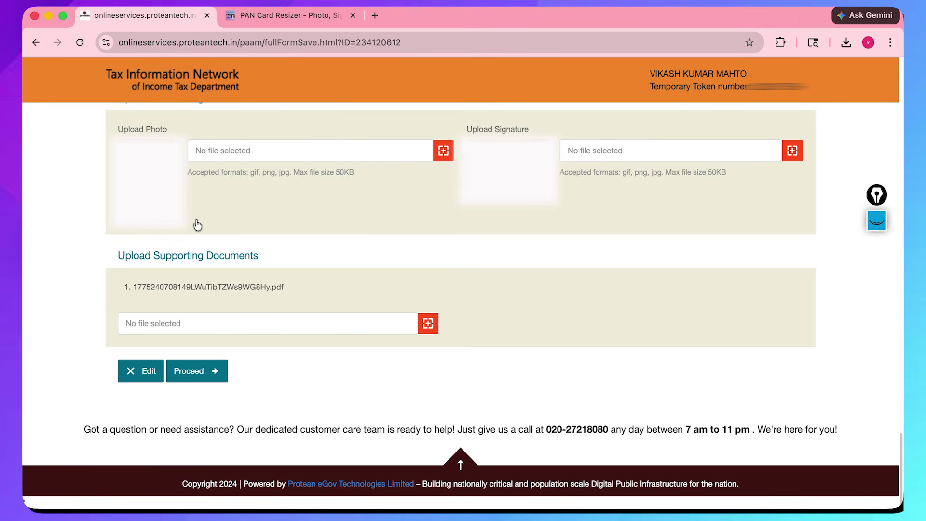
pyautogui.click(194, 370)
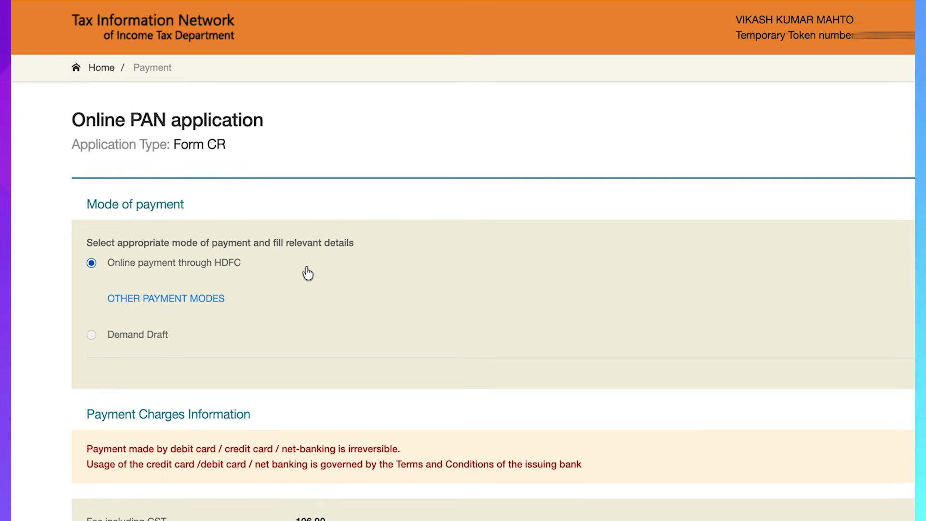
# Check the payment charges, agree to the terms of service and proceed with online payment through HDFC
pyautogui.scroll(-1, 306, 270)
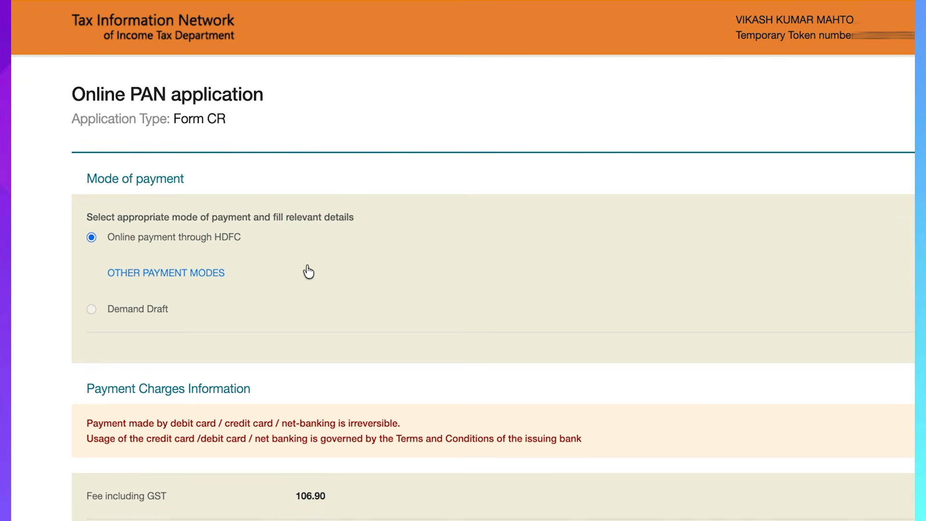
pyautogui.scroll(-5, 309, 272)
pyautogui.moveTo(302, 316); pyautogui.dragTo(364, 306)
pyautogui.click(368, 304)
pyautogui.scroll(-7, 368, 304)
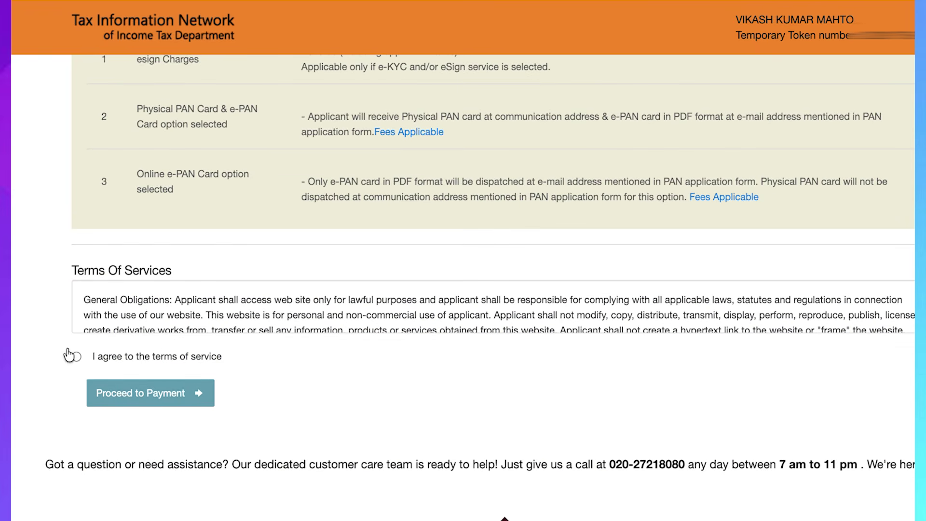
pyautogui.click(76, 357)
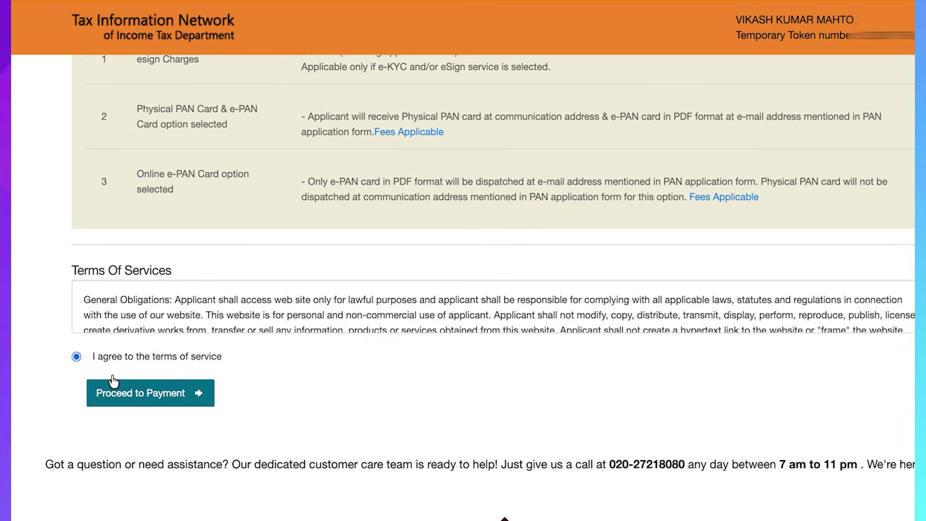
pyautogui.click(144, 404)
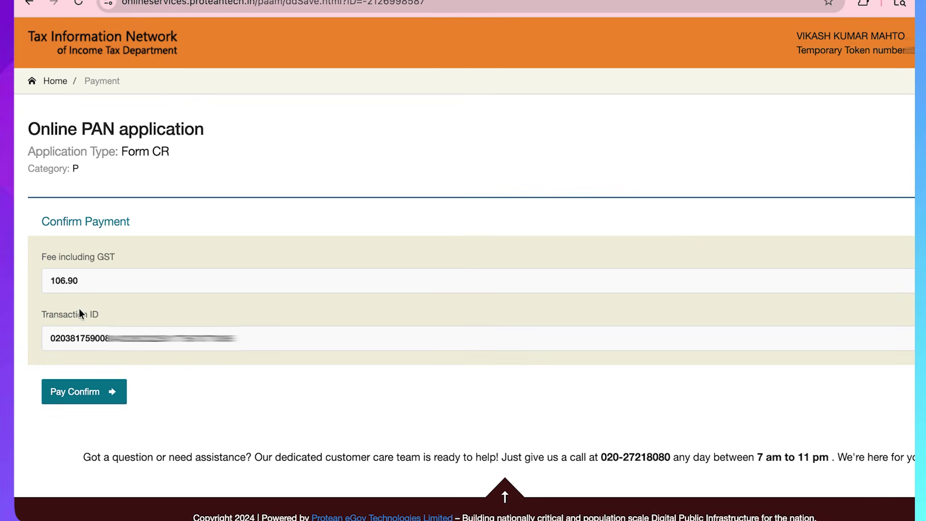
# Confirm the application fee payment and generate a QR code for paying by UPI
pyautogui.moveTo(84, 285); pyautogui.dragTo(48, 284)
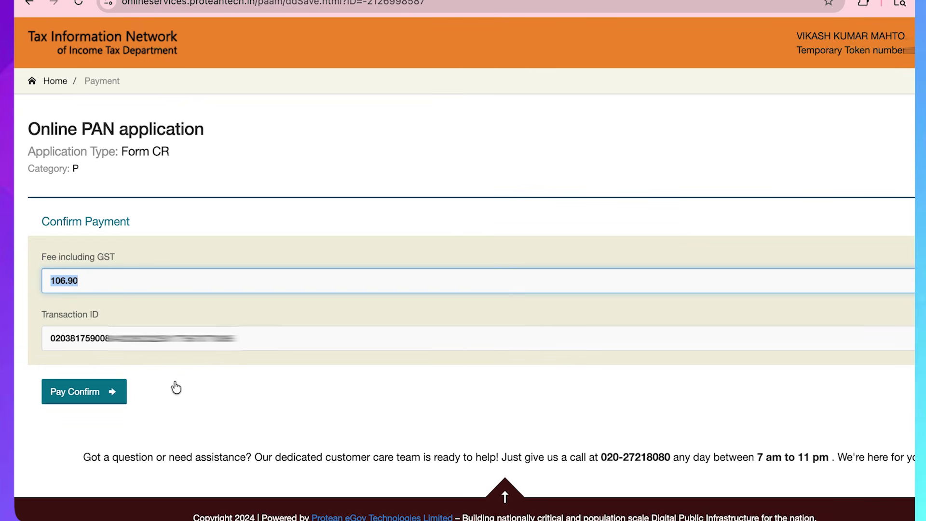
pyautogui.click(114, 389)
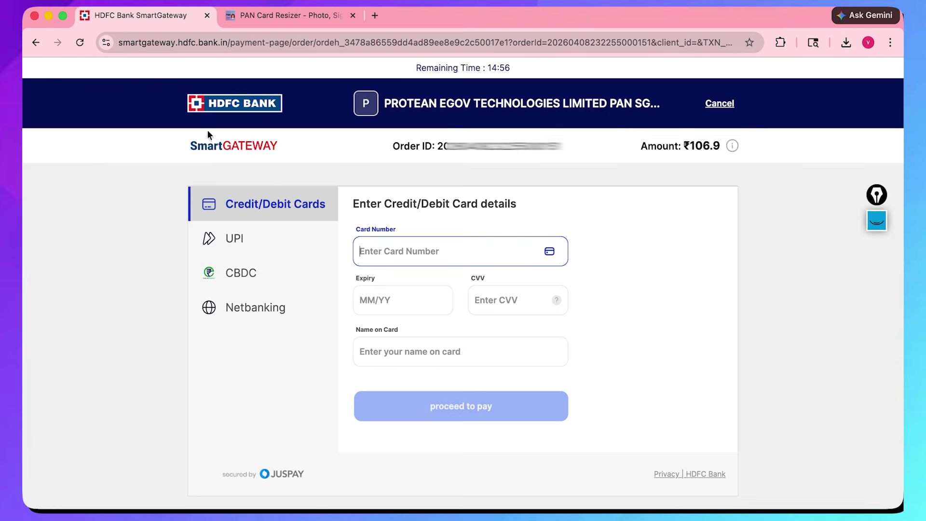
pyautogui.click(271, 252)
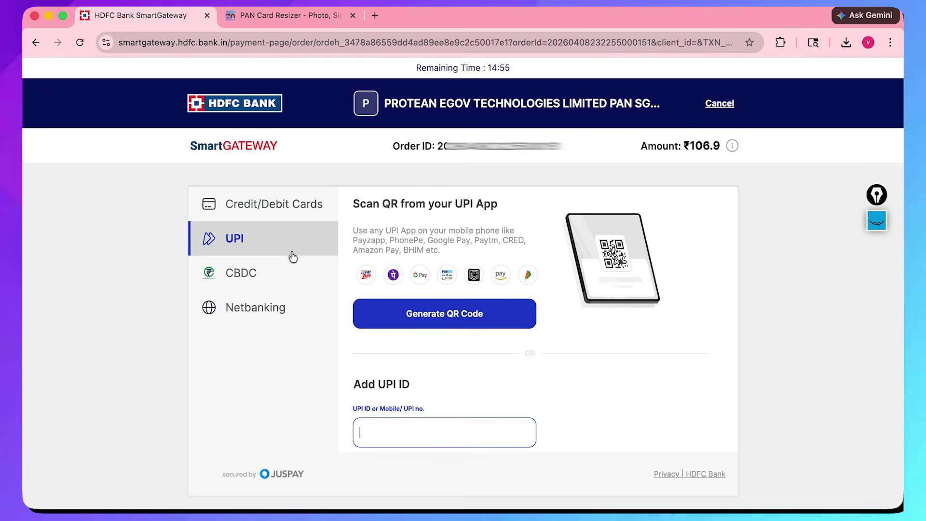
pyautogui.click(431, 324)
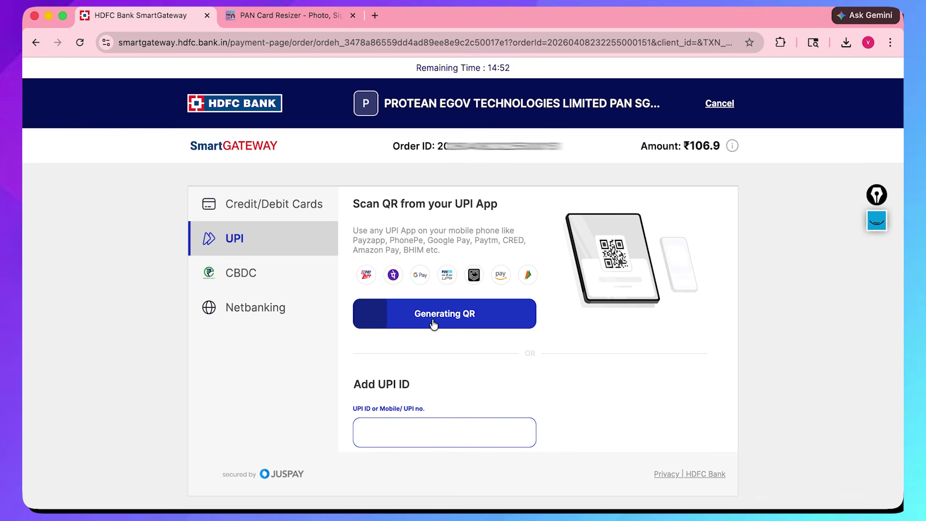